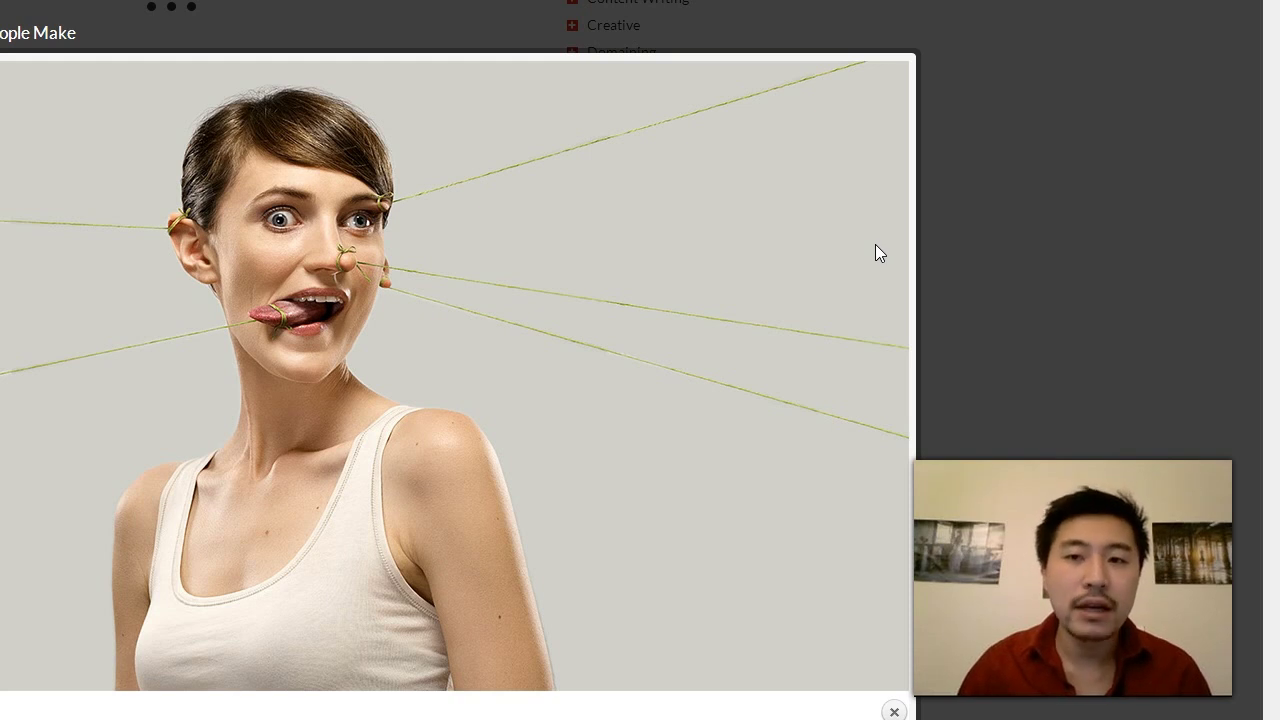
Close the enlarged photo and look over the top of the website's home page and its address
click(474, 90)
scroll(573, 193, up, 6)
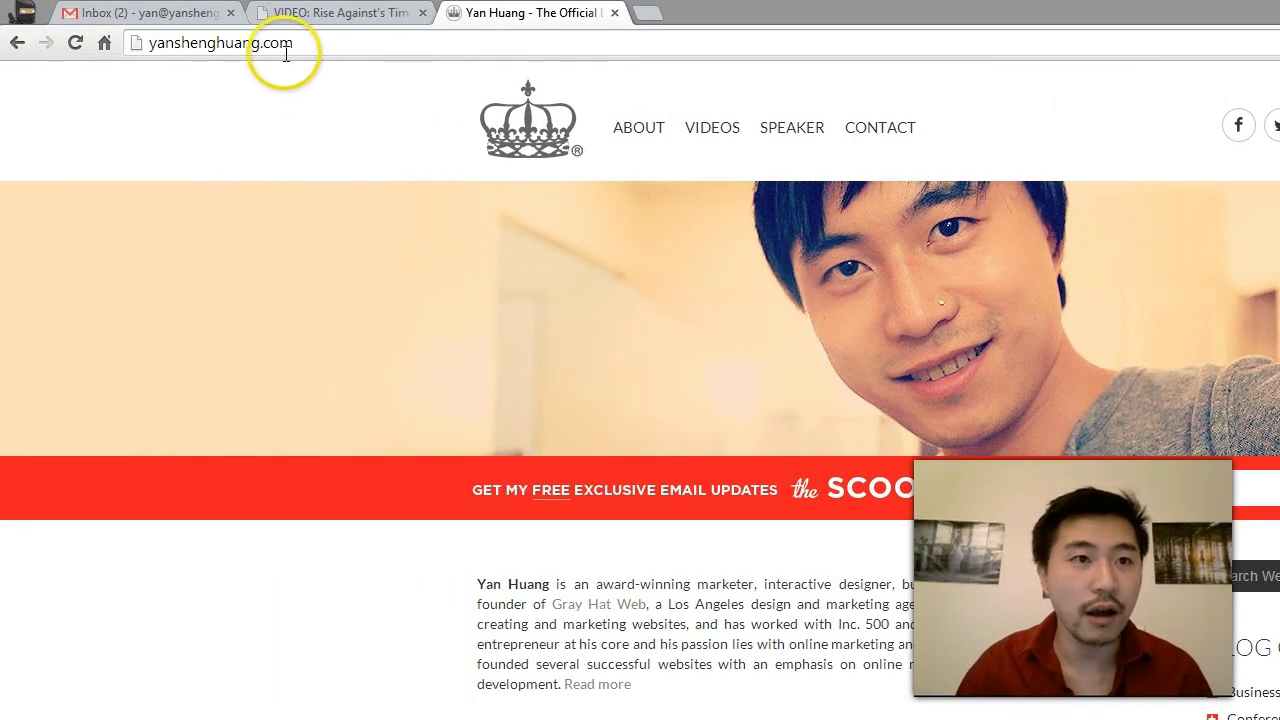
click(349, 40)
click(348, 40)
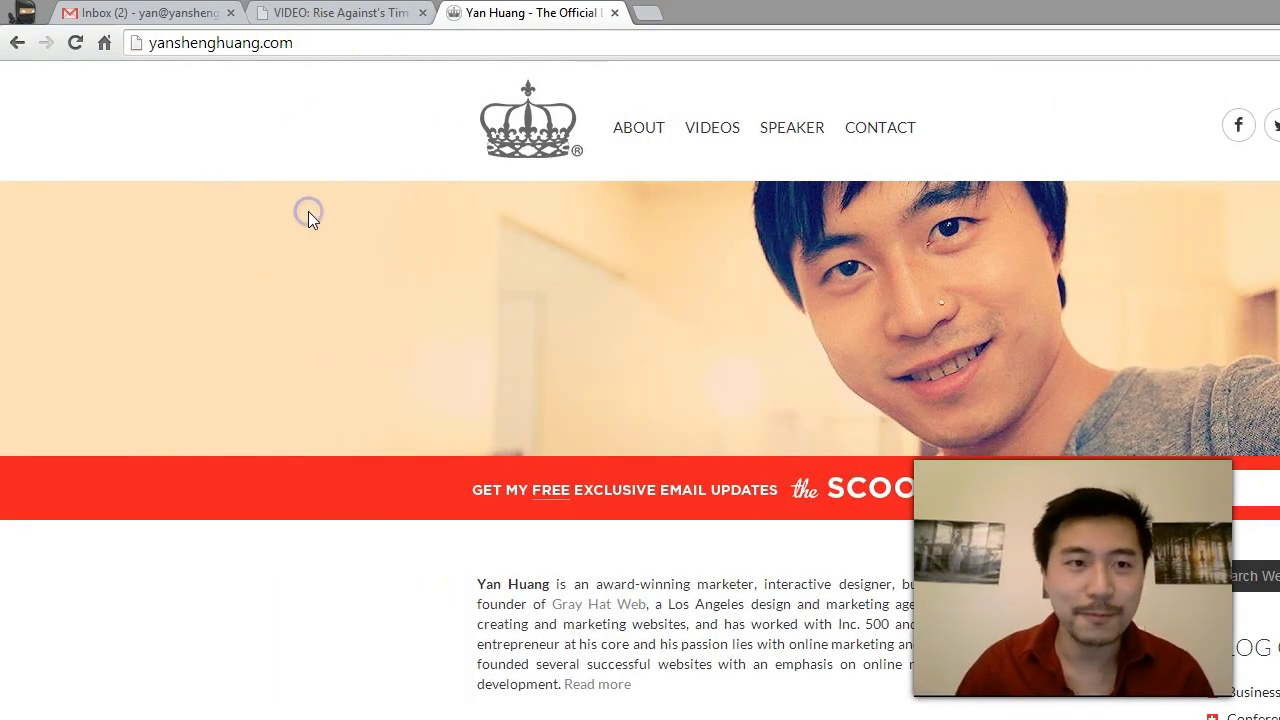
scroll(308, 214, down, 5)
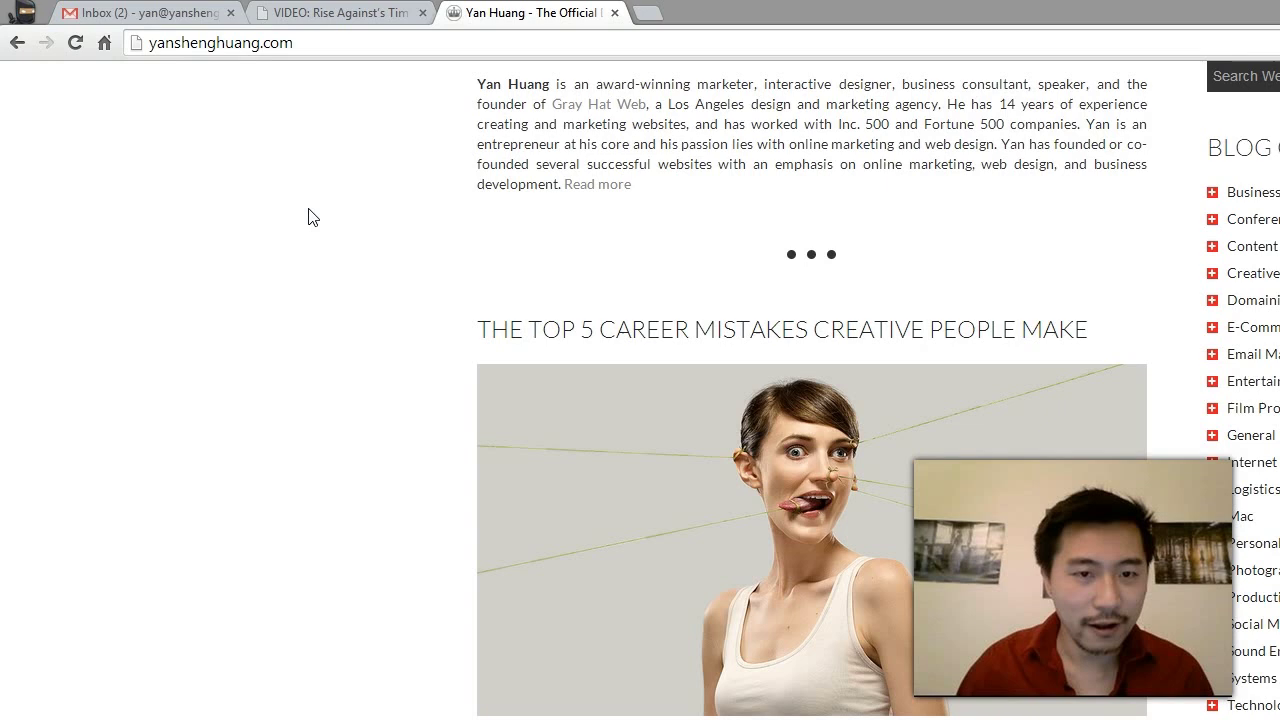
Enlarge the photo of the career mistakes article, copy the image to the clipboard and close the enlarged view
click(621, 385)
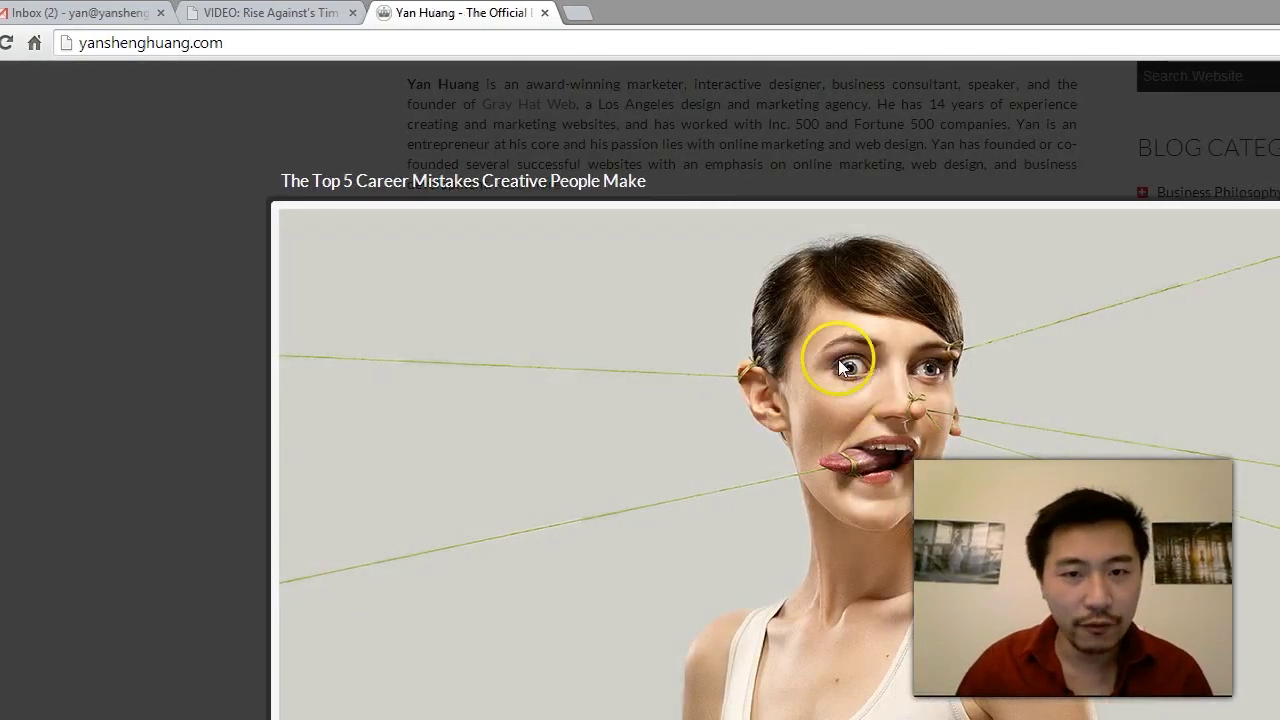
right_click(627, 364)
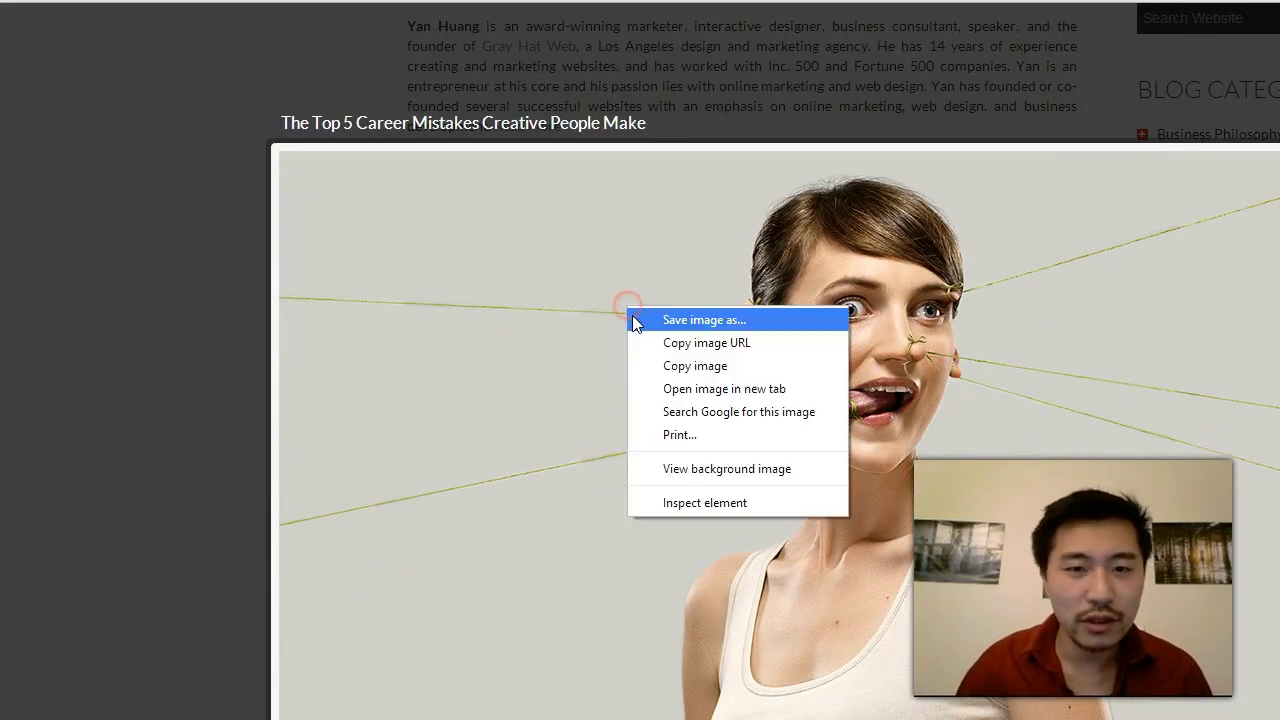
click(706, 367)
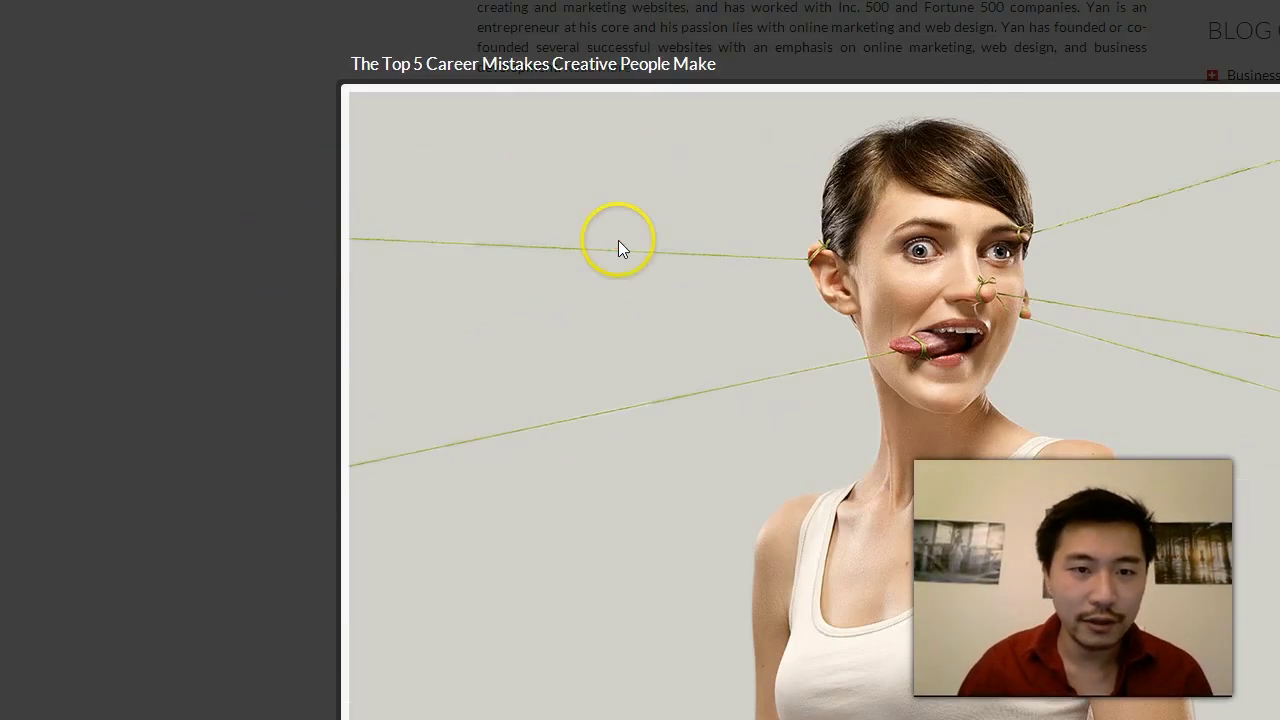
right_click(619, 241)
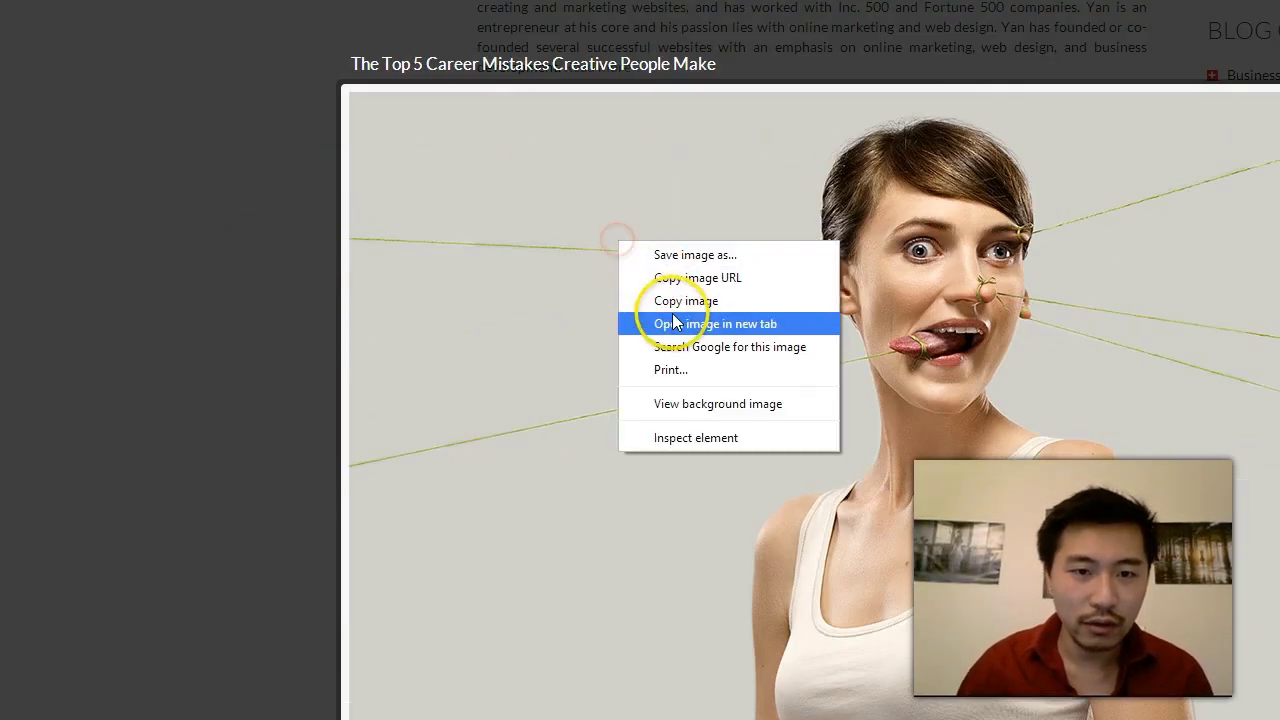
click(680, 300)
click(174, 449)
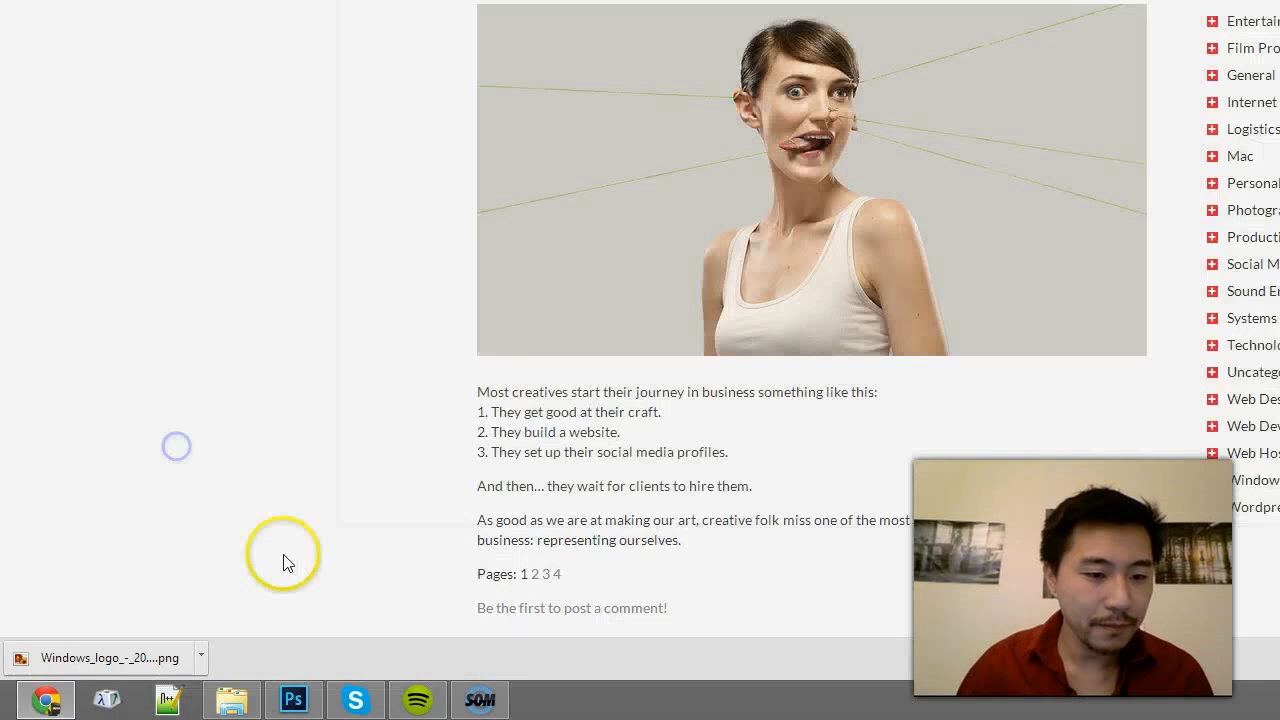
Switch to Photoshop and create a new blank document with the proposed settings
click(300, 712)
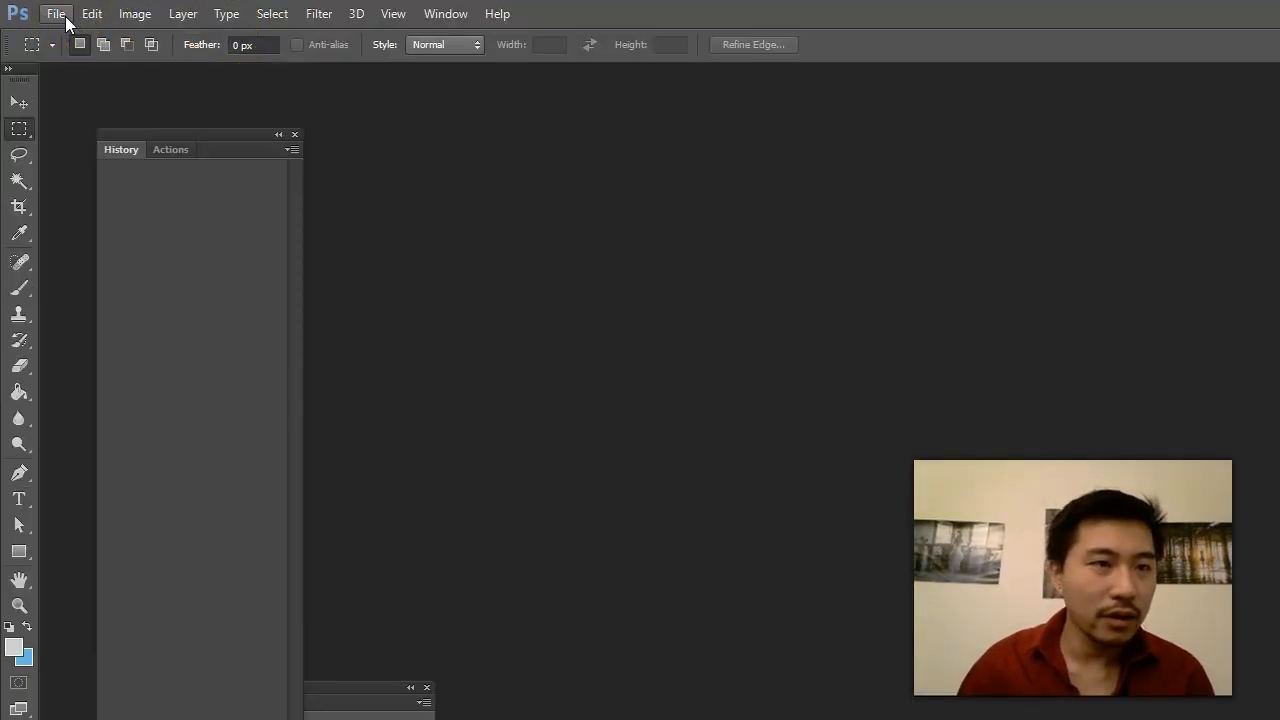
click(56, 14)
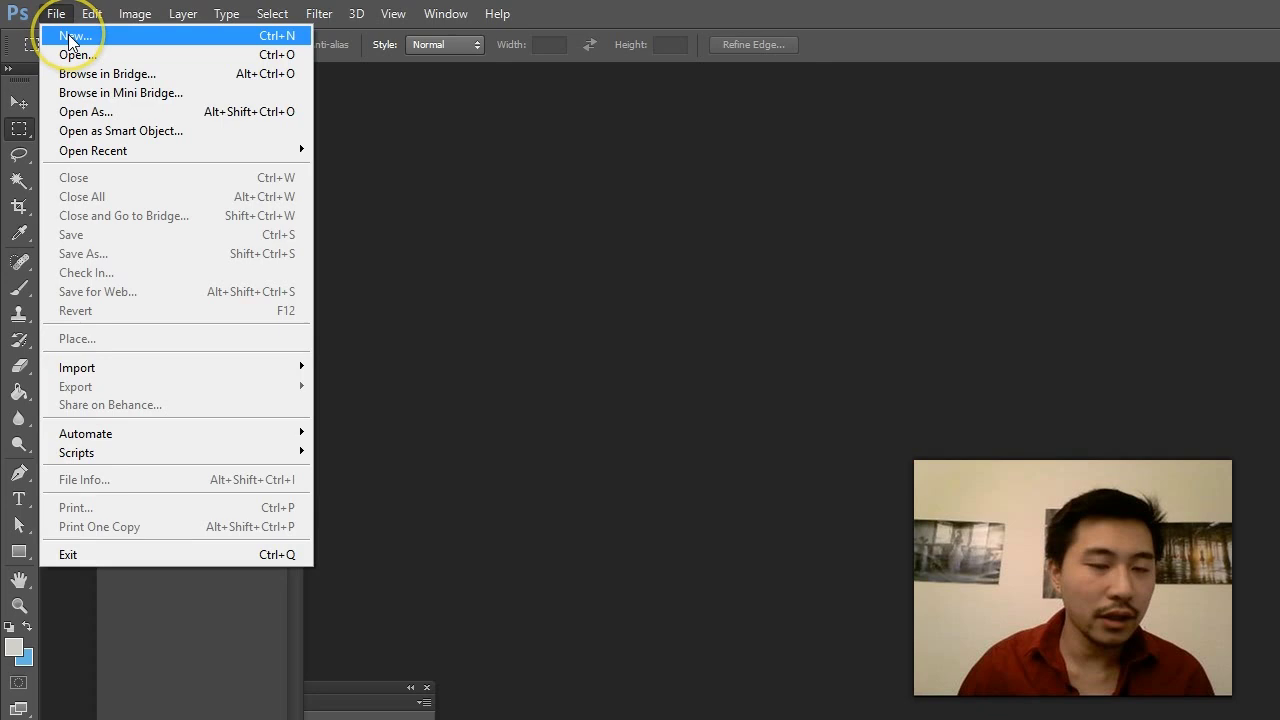
click(70, 36)
click(1127, 292)
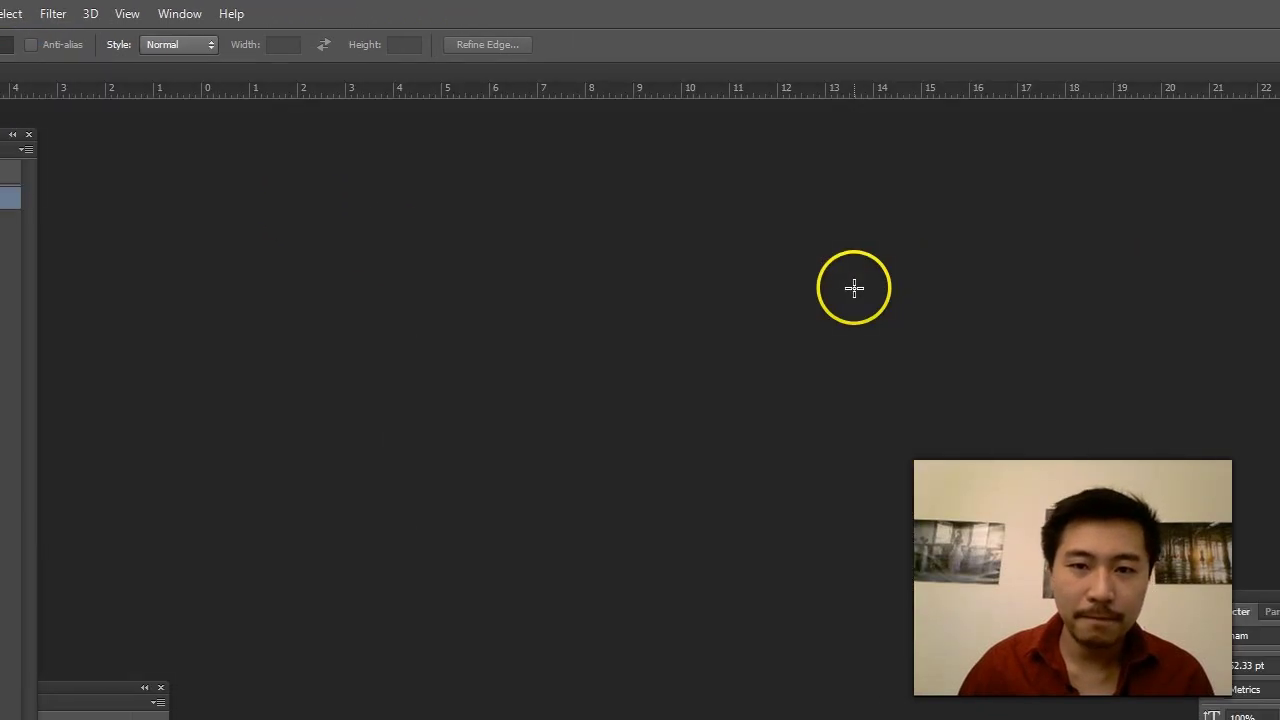
Paste the copied photo into the new document and move the floating History panel clear of the woman's picture
click(93, 14)
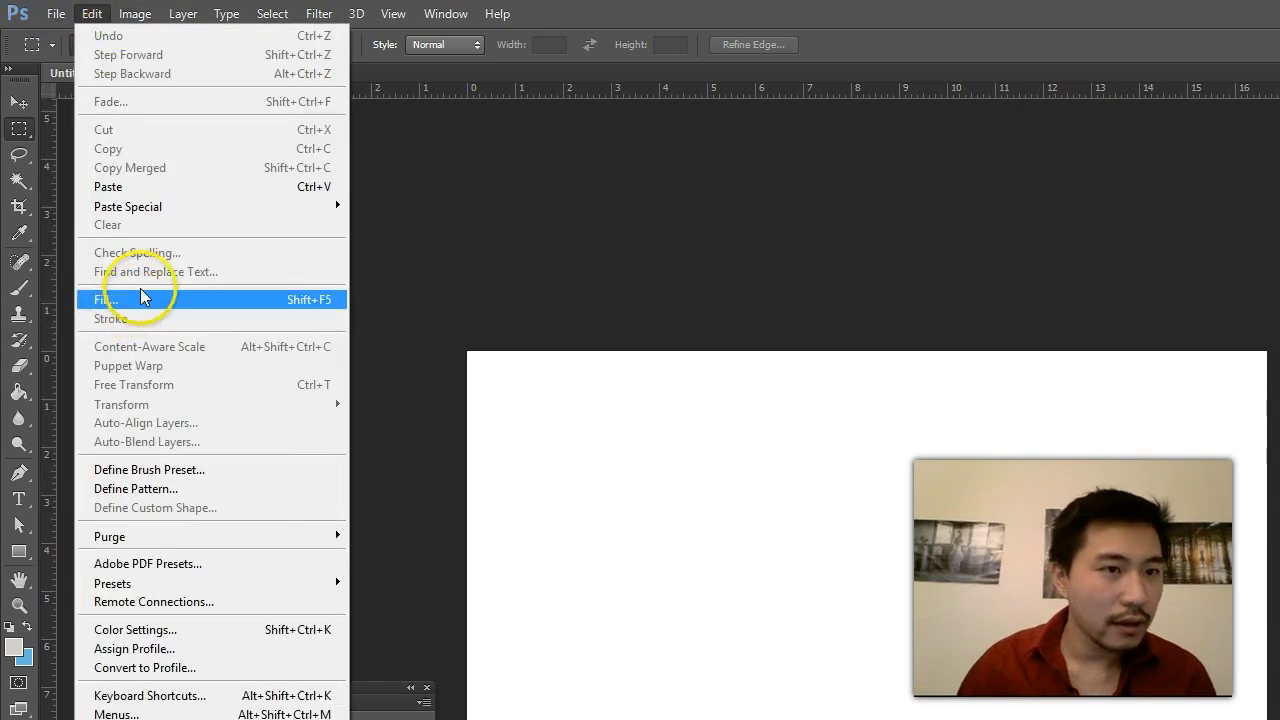
click(167, 186)
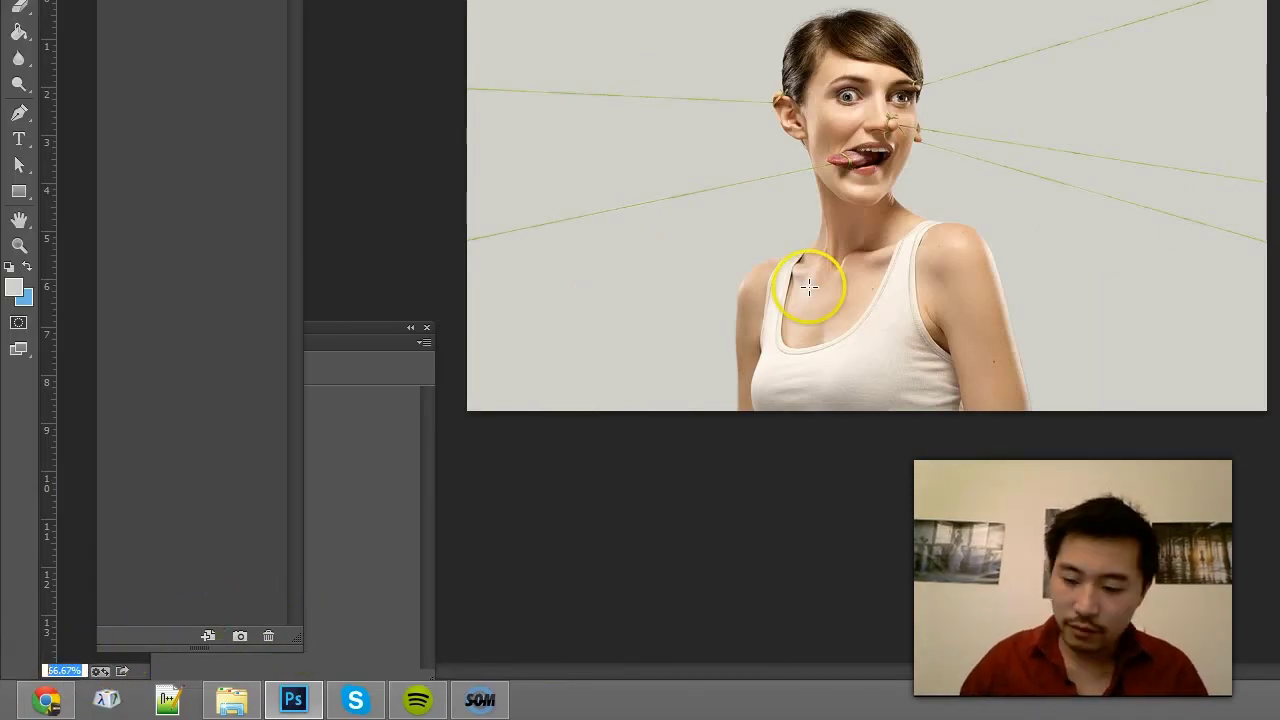
key(Return)
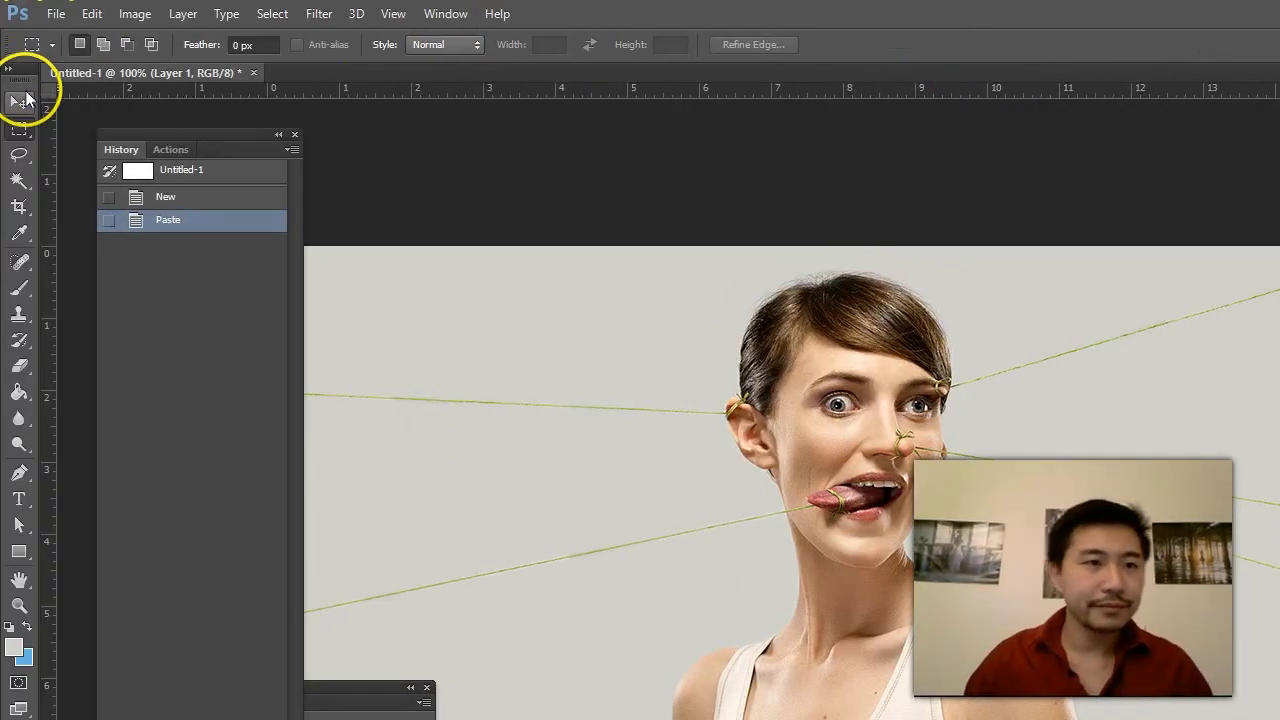
click(20, 101)
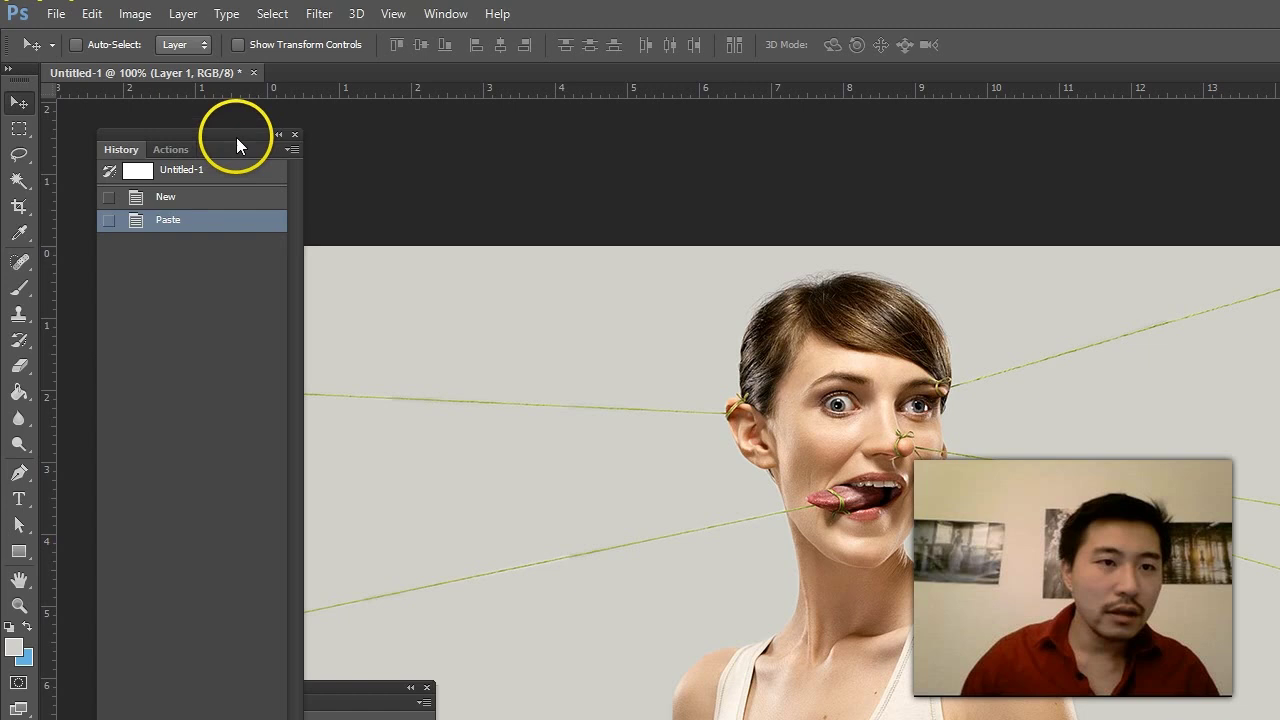
drag(240, 136, 969, 163)
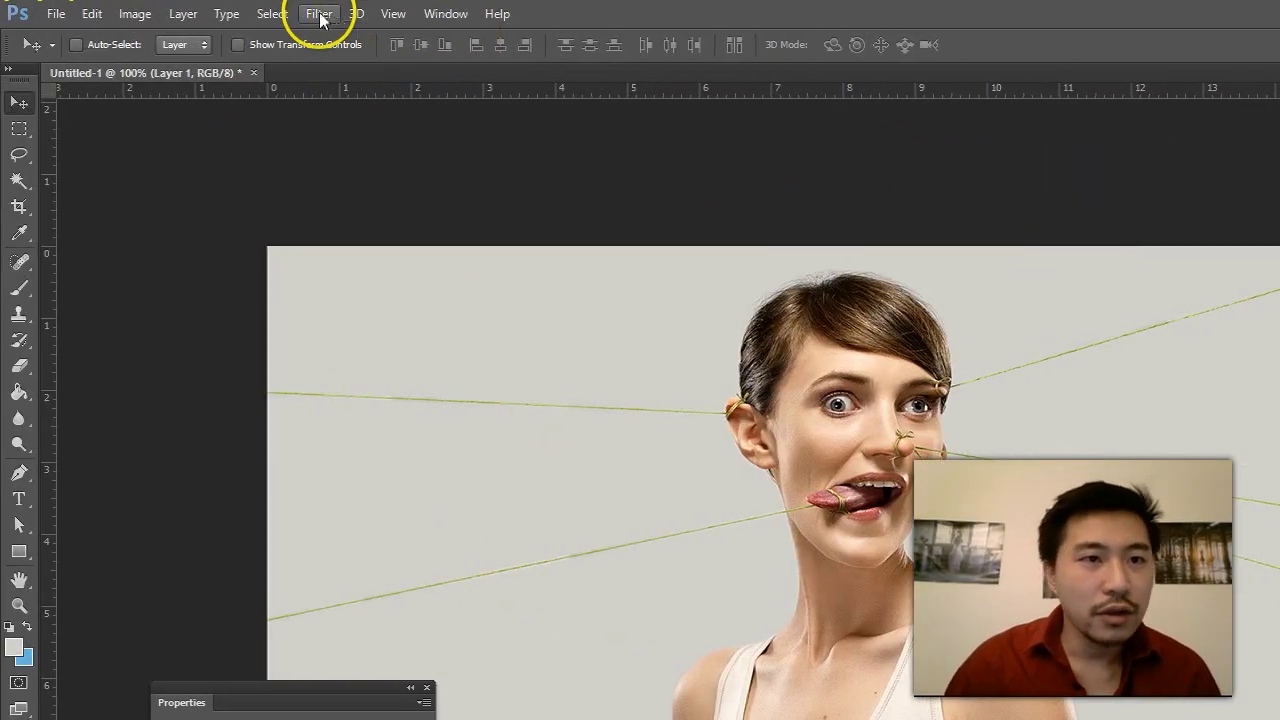
Select the photo's grey background with Color Range at a fuzziness of 10, delete it and deselect
click(290, 13)
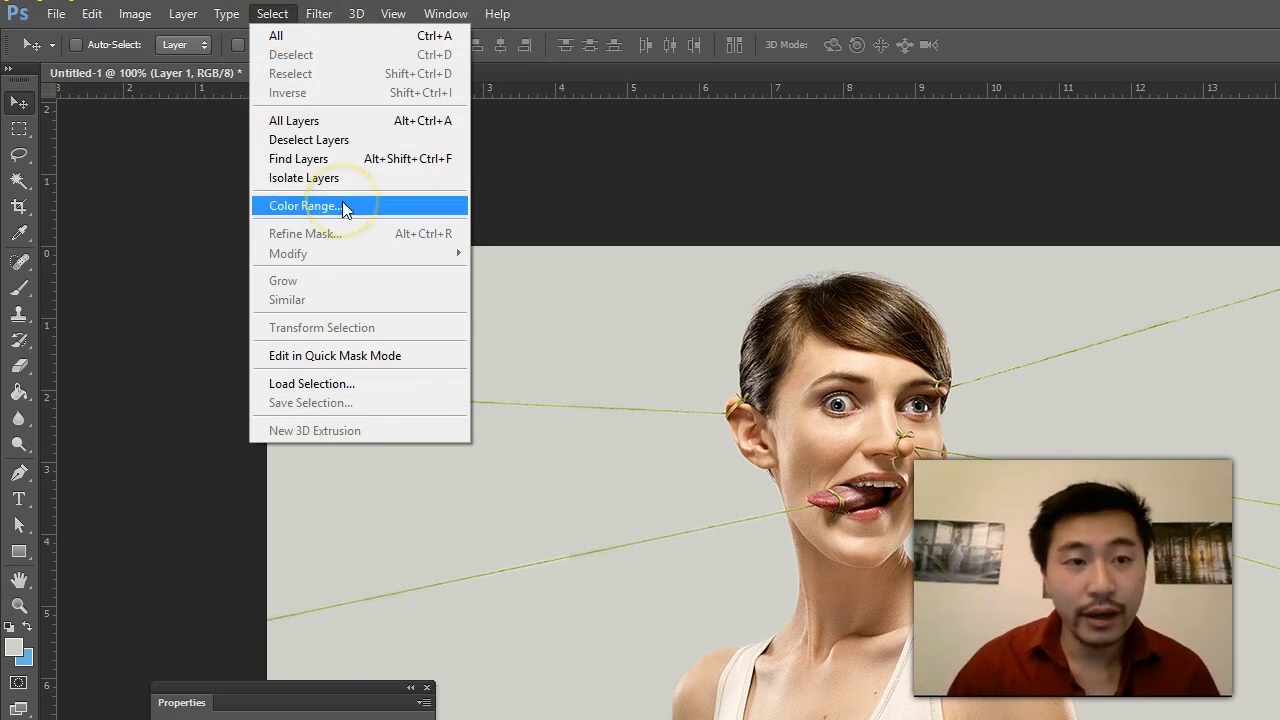
click(342, 206)
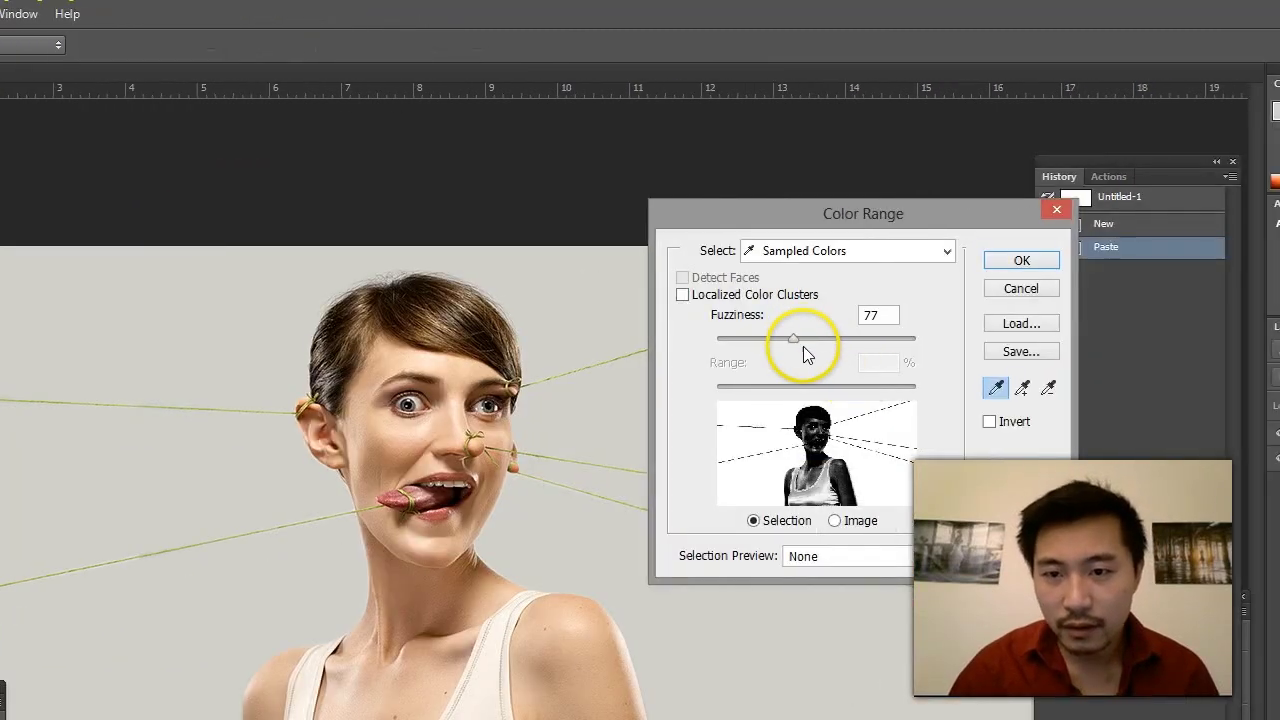
drag(1233, 346, 1228, 340)
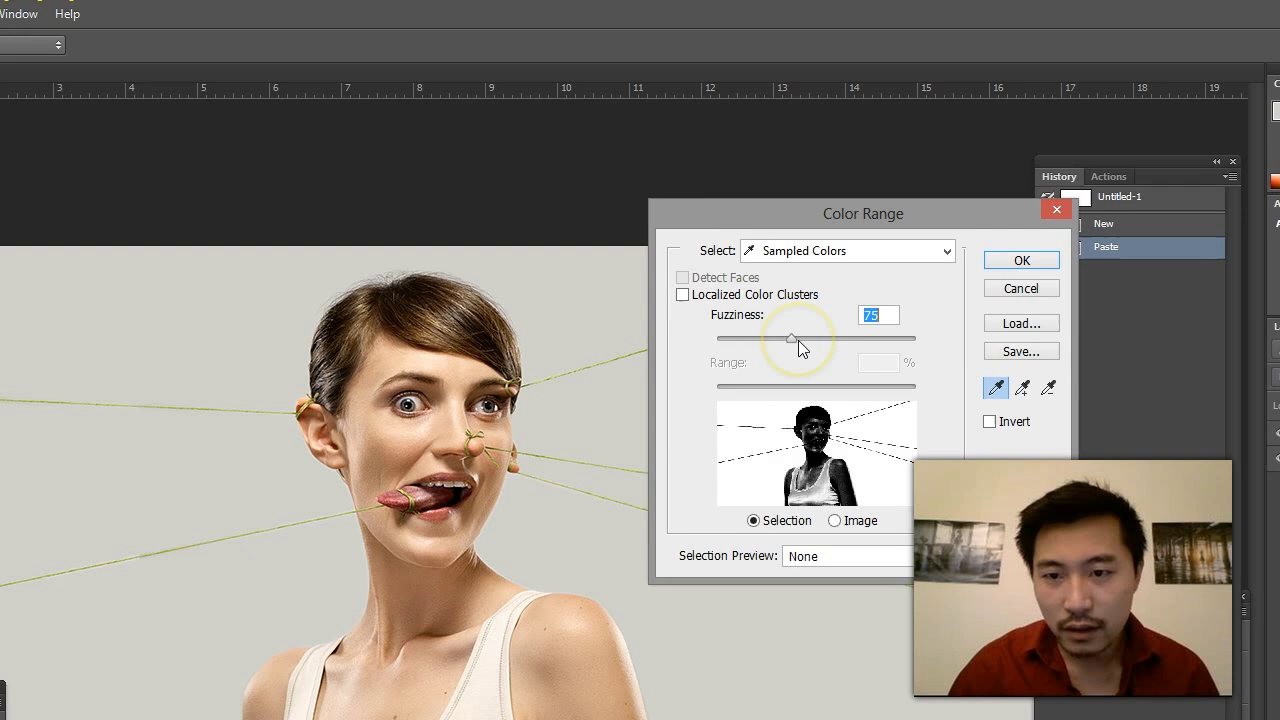
drag(780, 338, 732, 338)
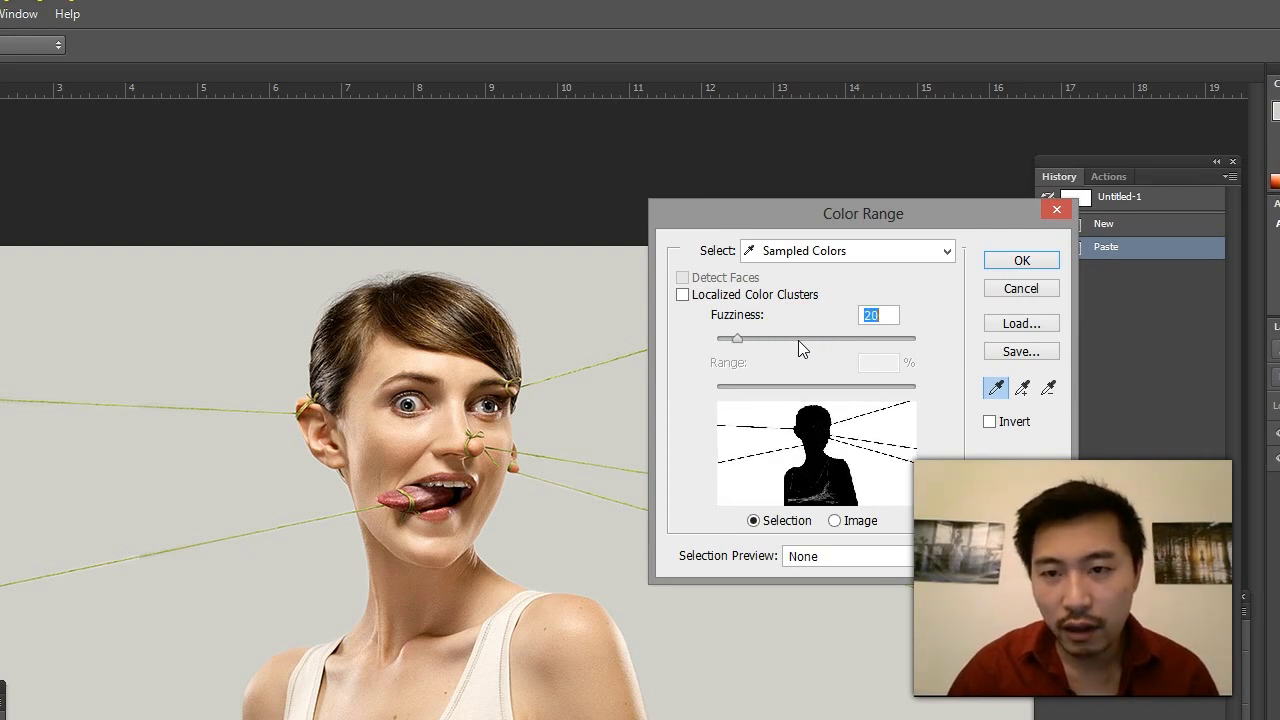
drag(732, 339, 724, 341)
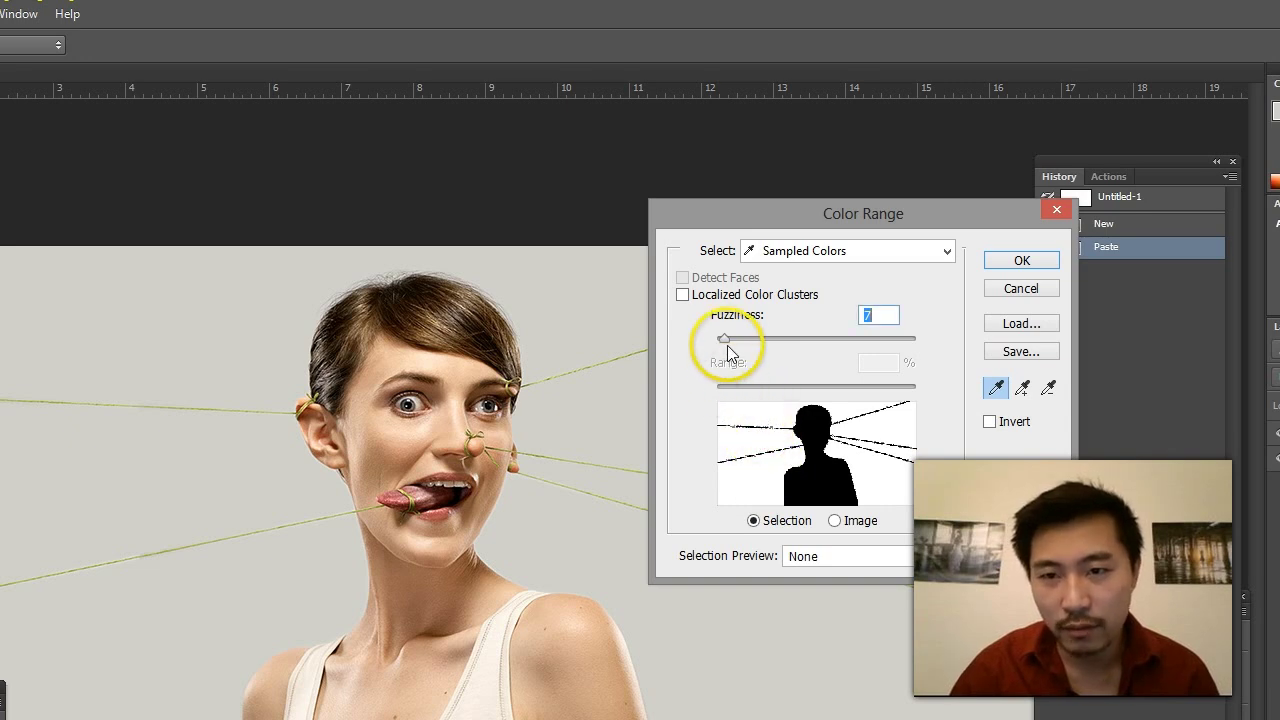
text(10)
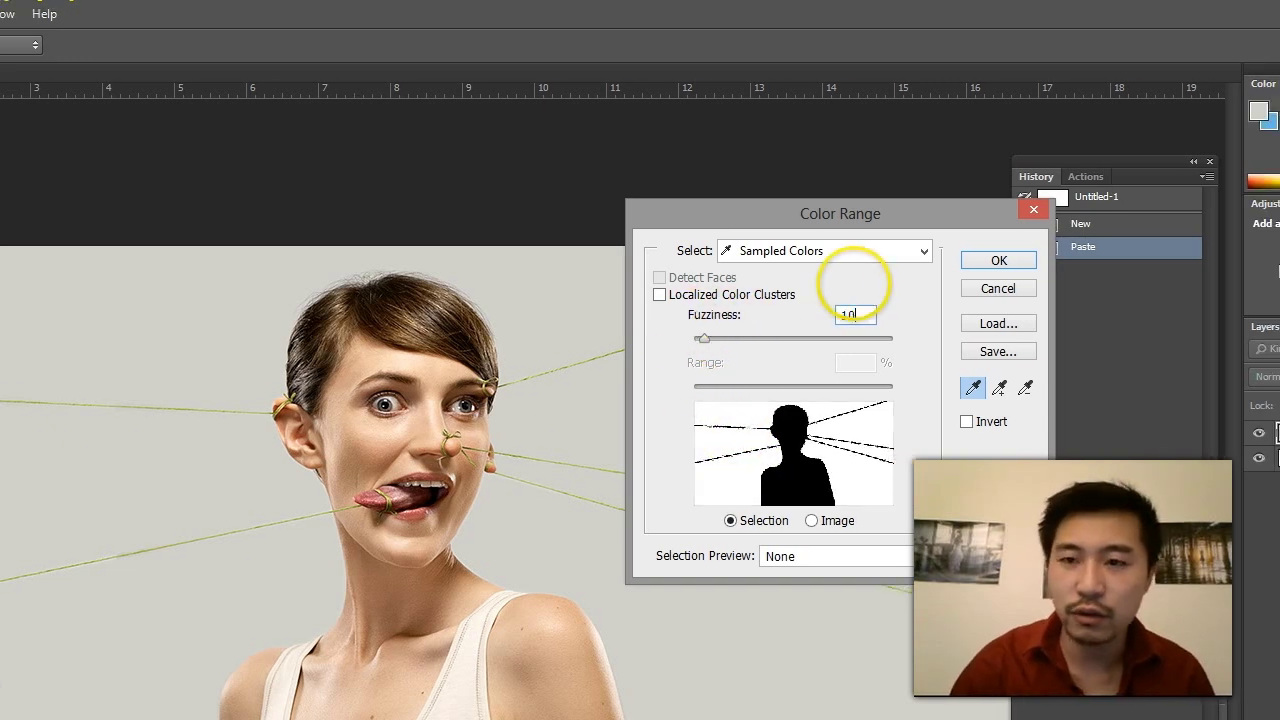
key(Return)
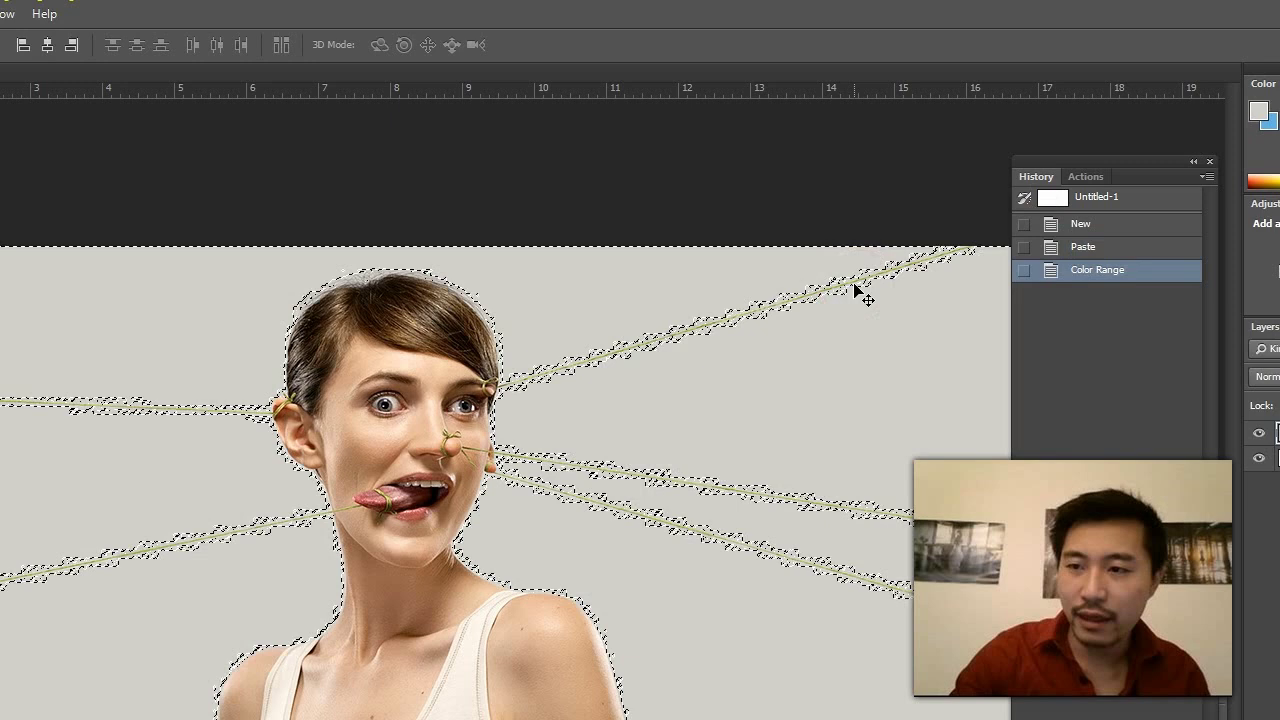
key(Delete)
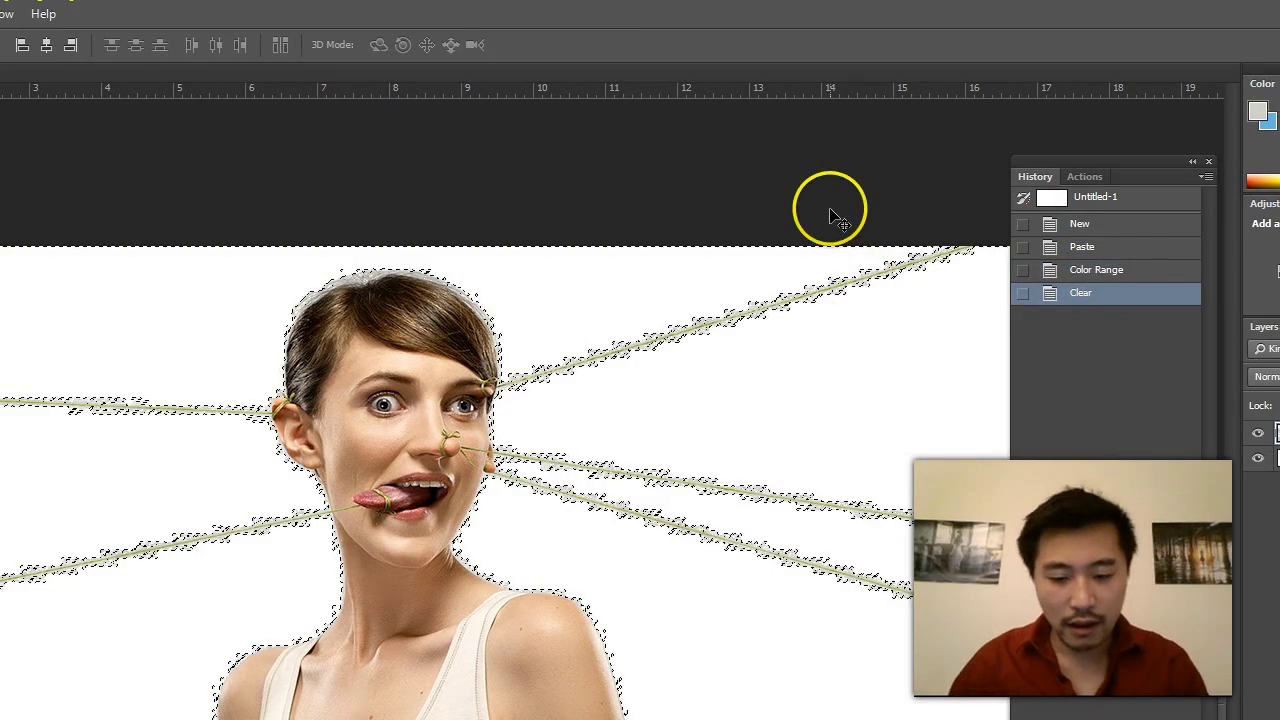
key(m)
click(851, 337)
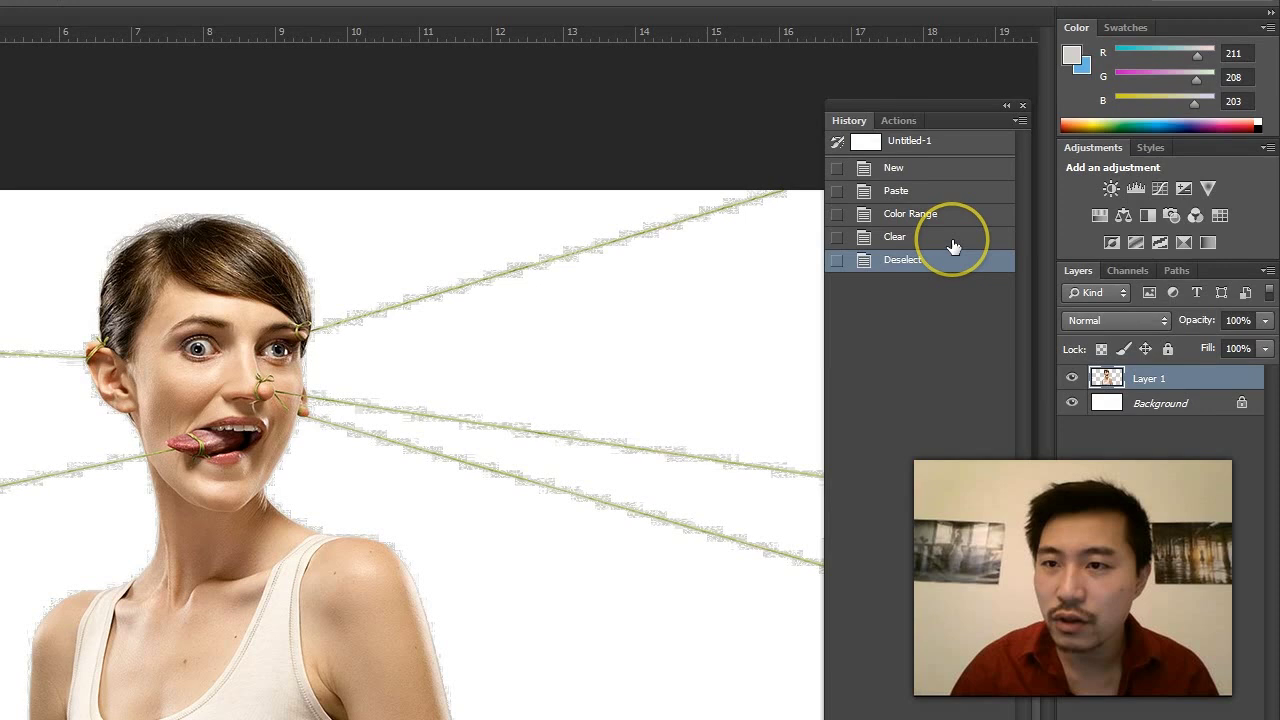
Revert the document to the Color Range history state before the background deletion and drop the selection
click(950, 238)
click(945, 214)
click(420, 111)
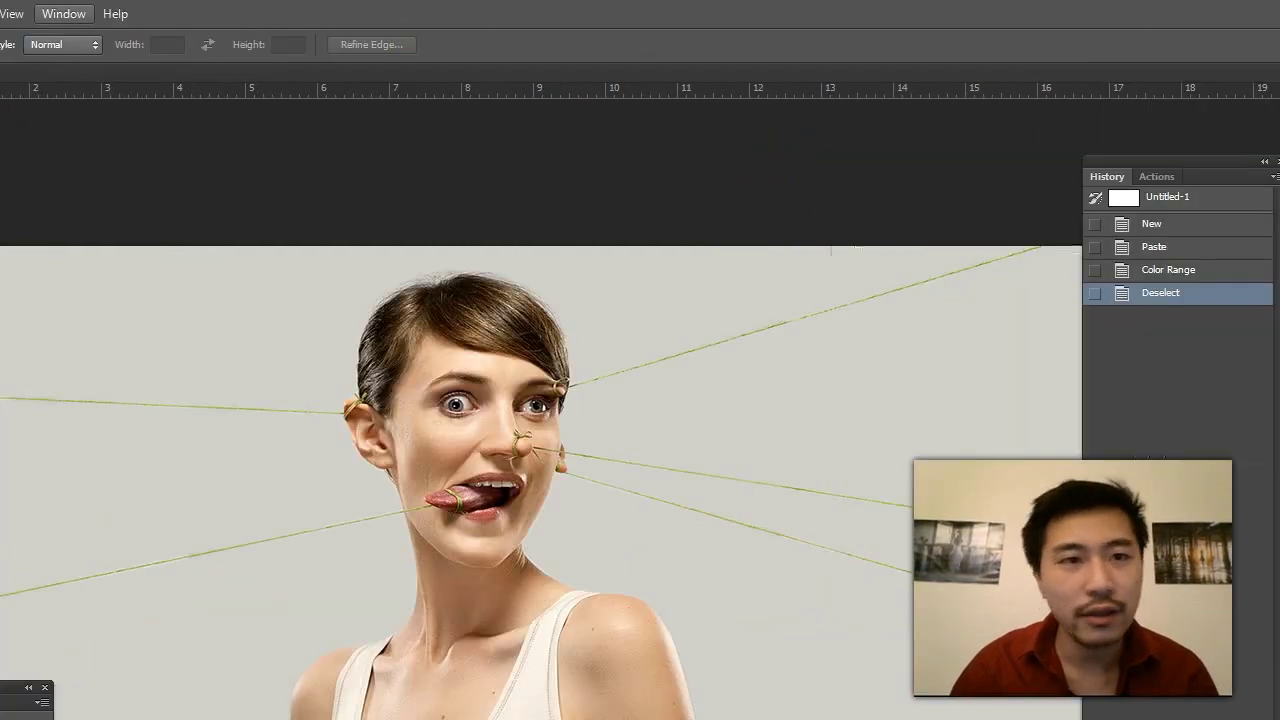
Hide the History panel and show it again
click(452, 15)
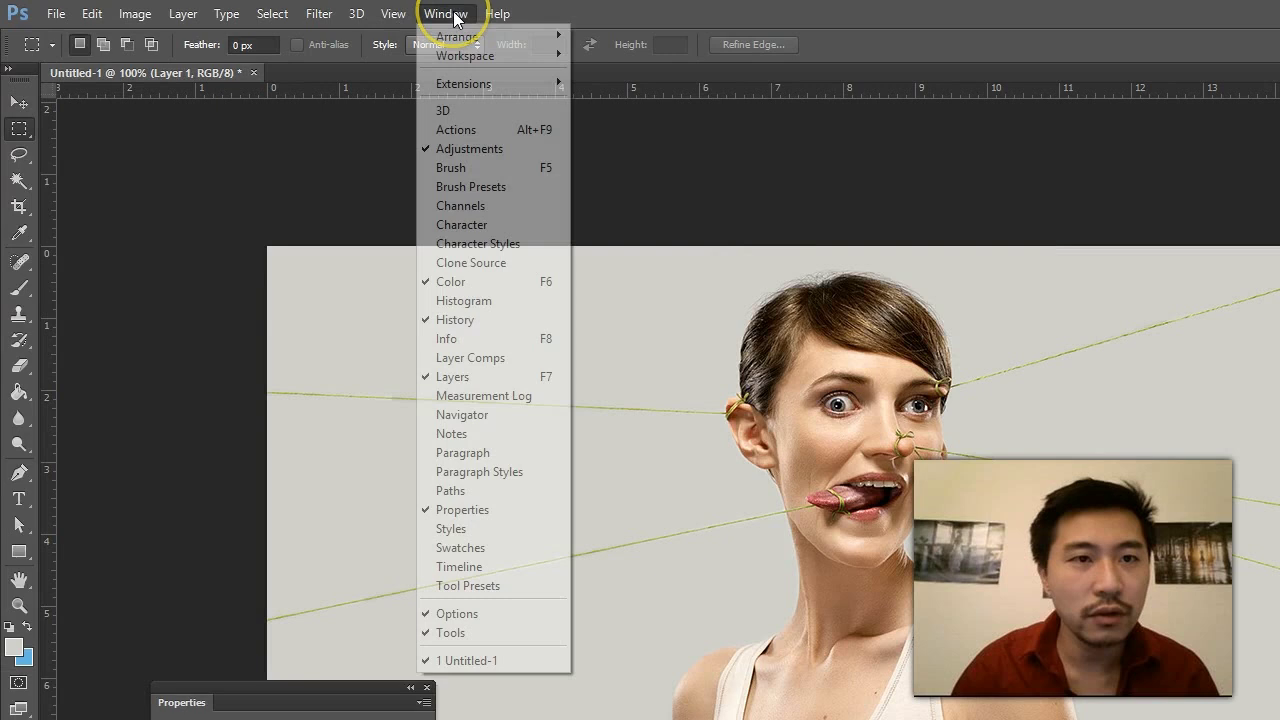
click(440, 322)
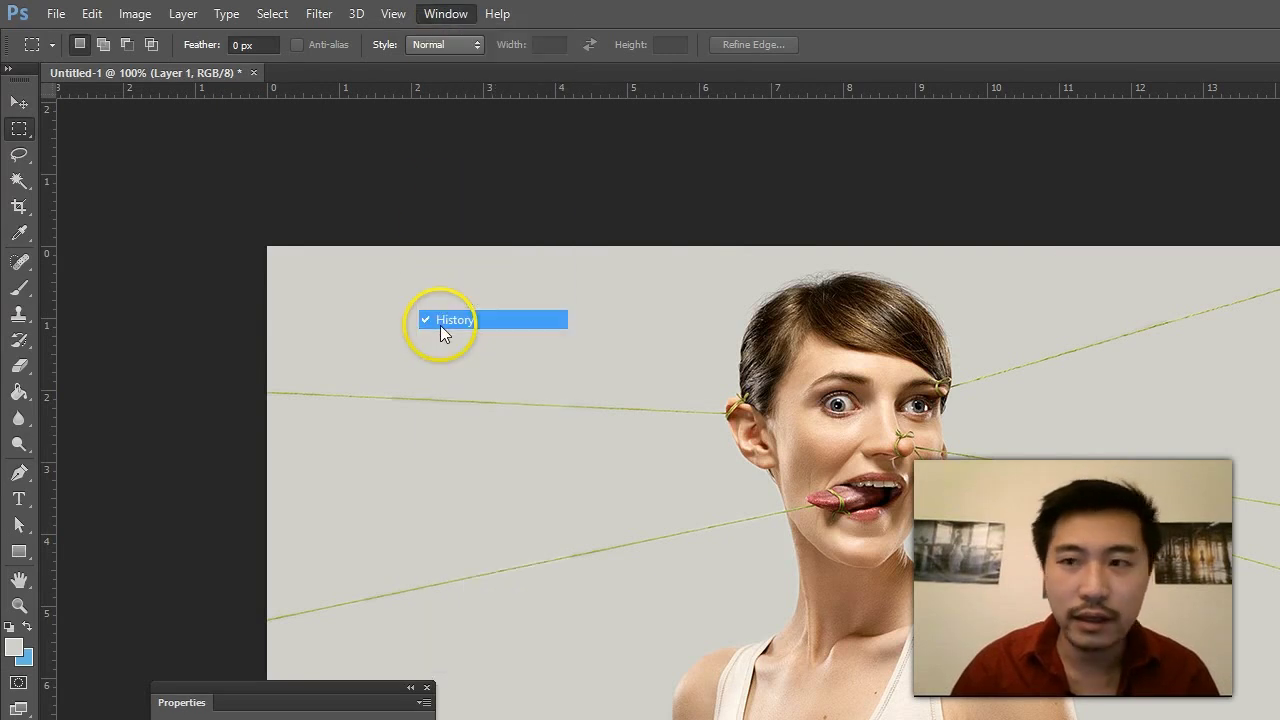
click(445, 13)
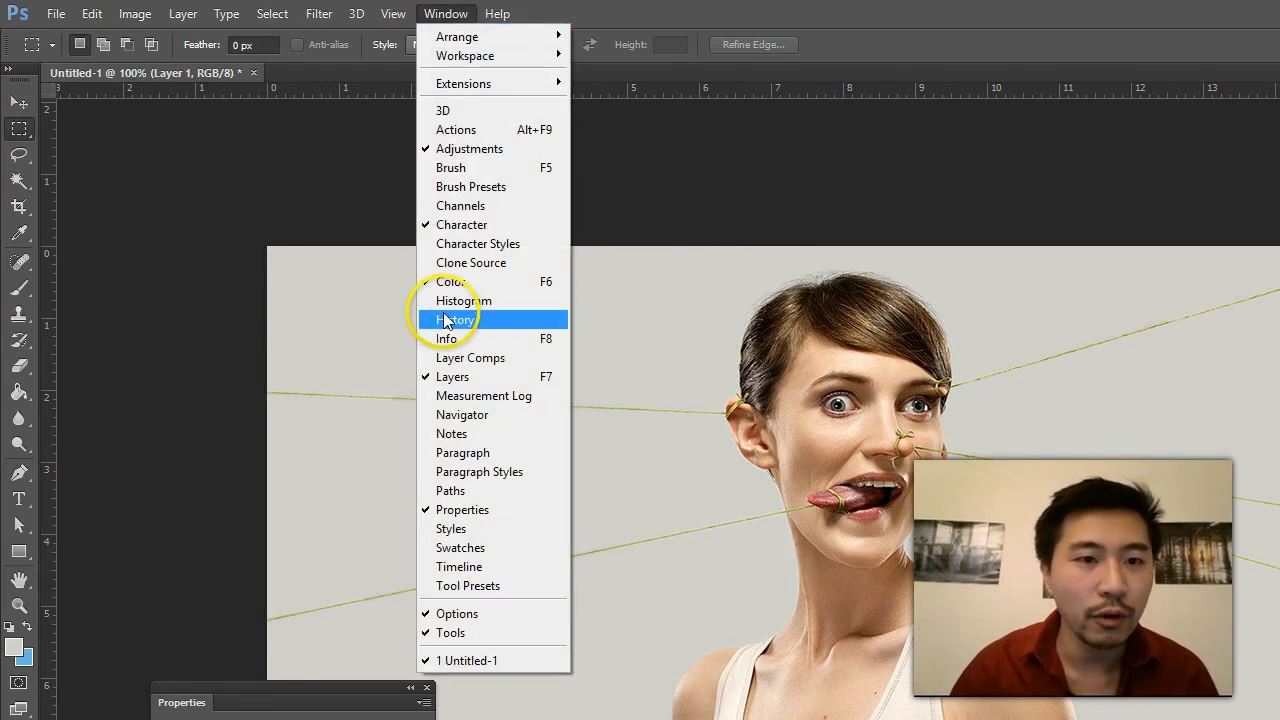
click(432, 318)
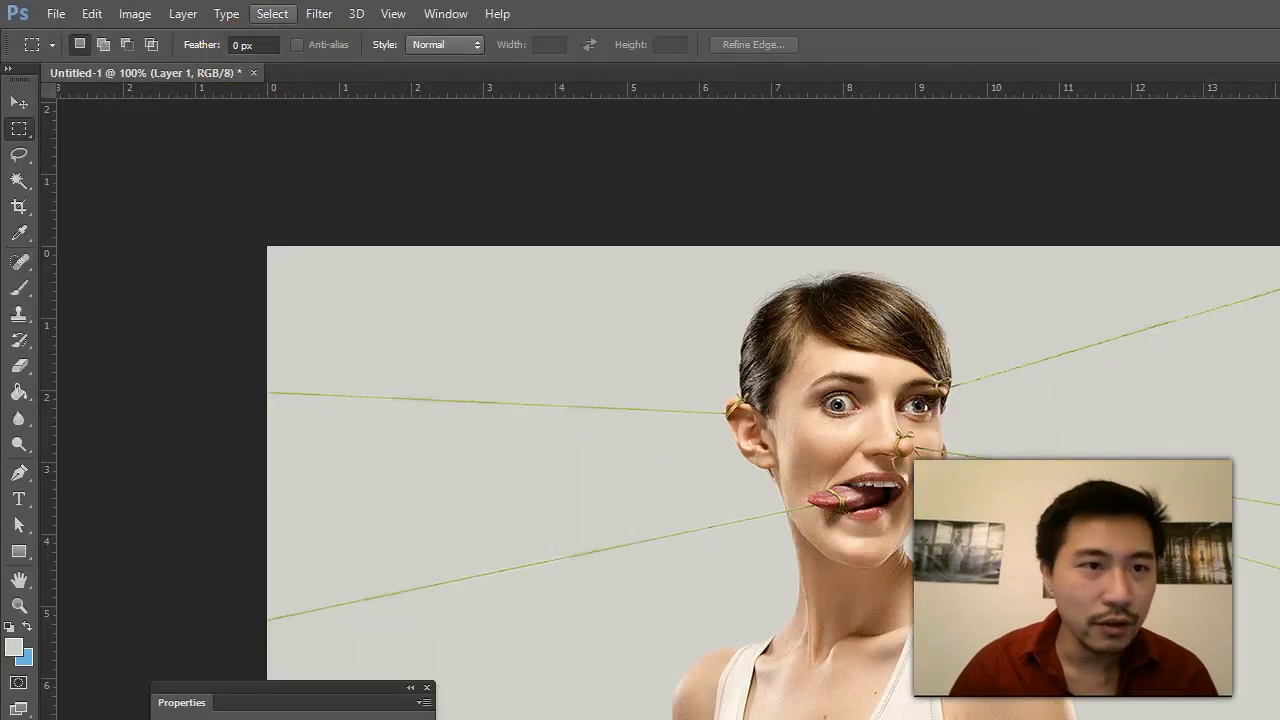
Select the grey background with Color Range at a fuzziness of 40, delete it and deselect
click(272, 13)
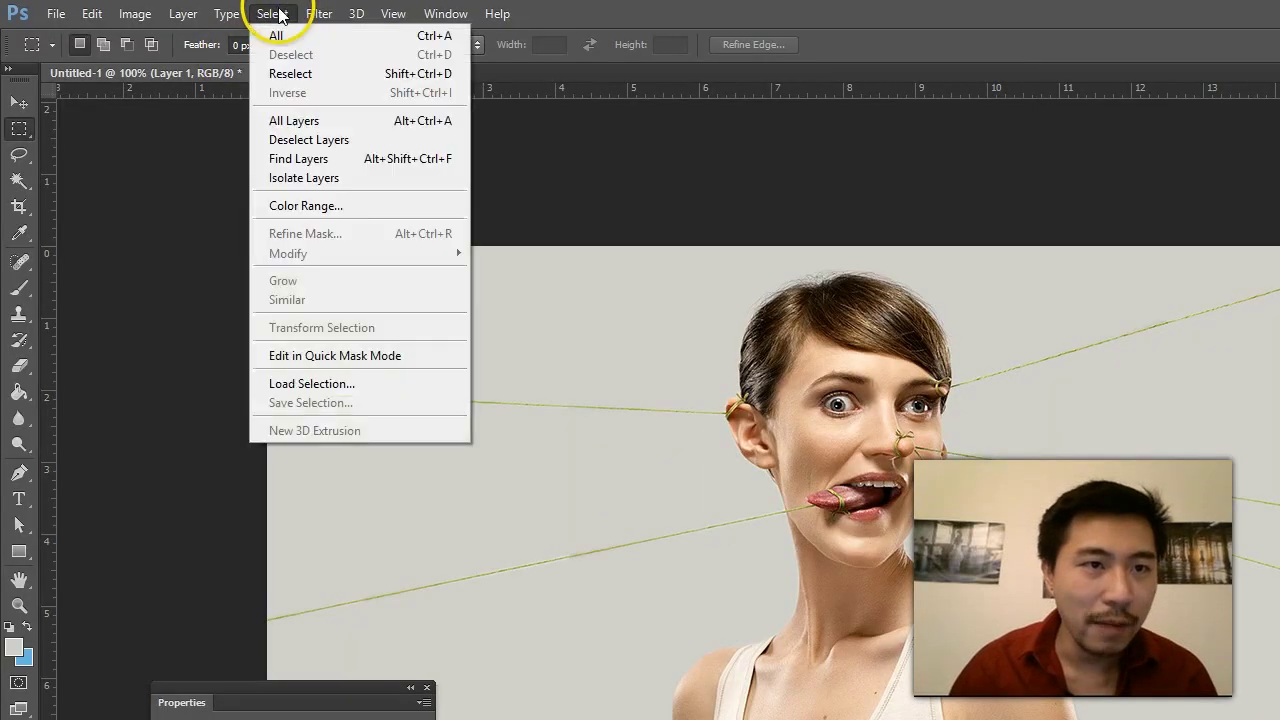
click(387, 206)
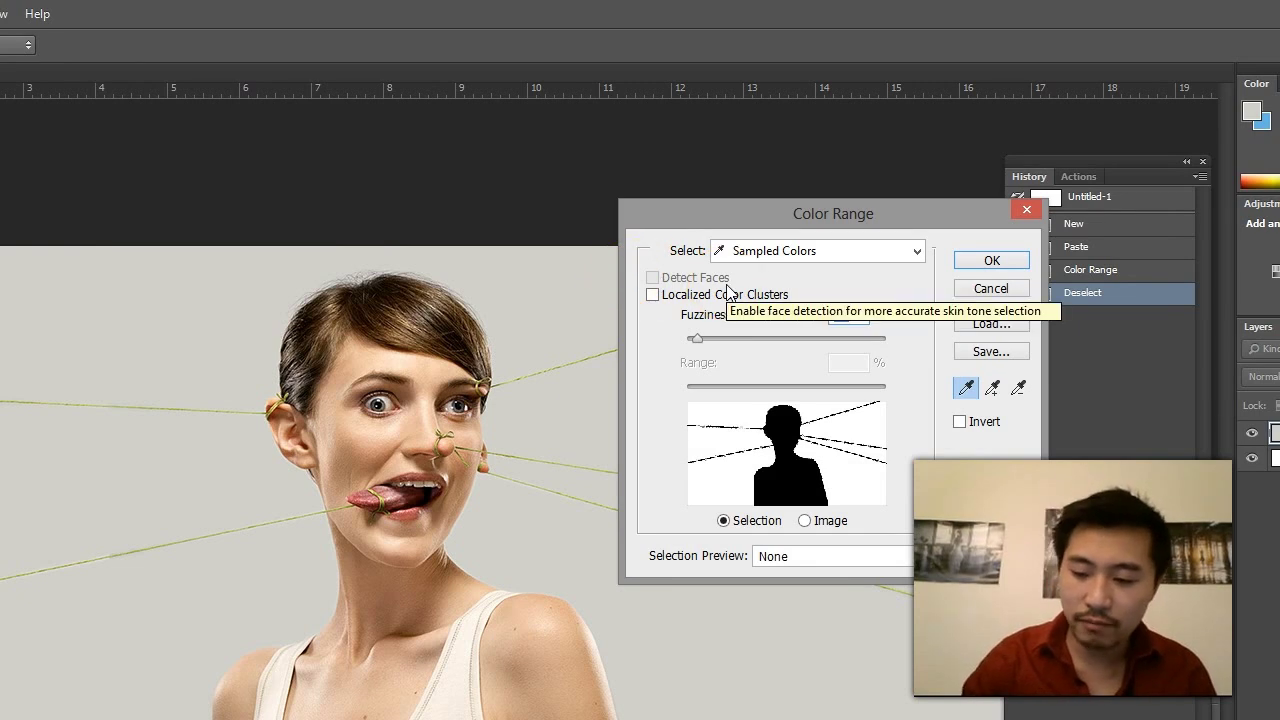
text(40)
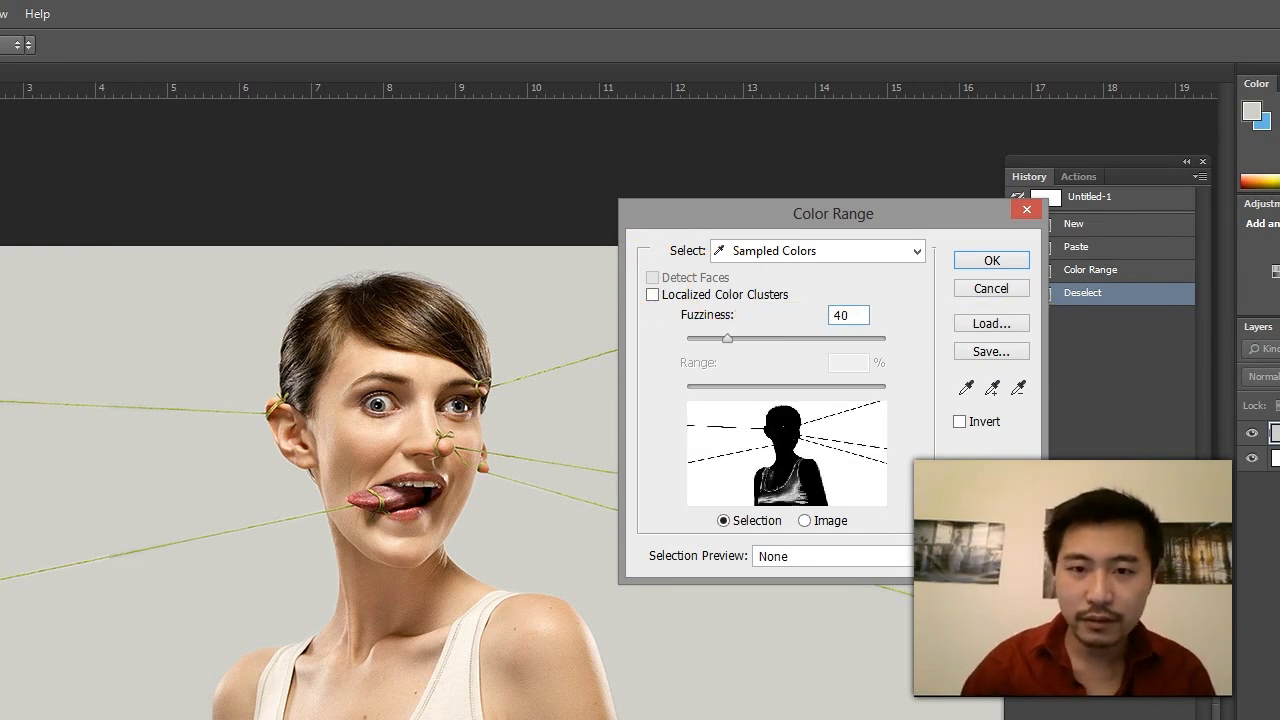
key(Return)
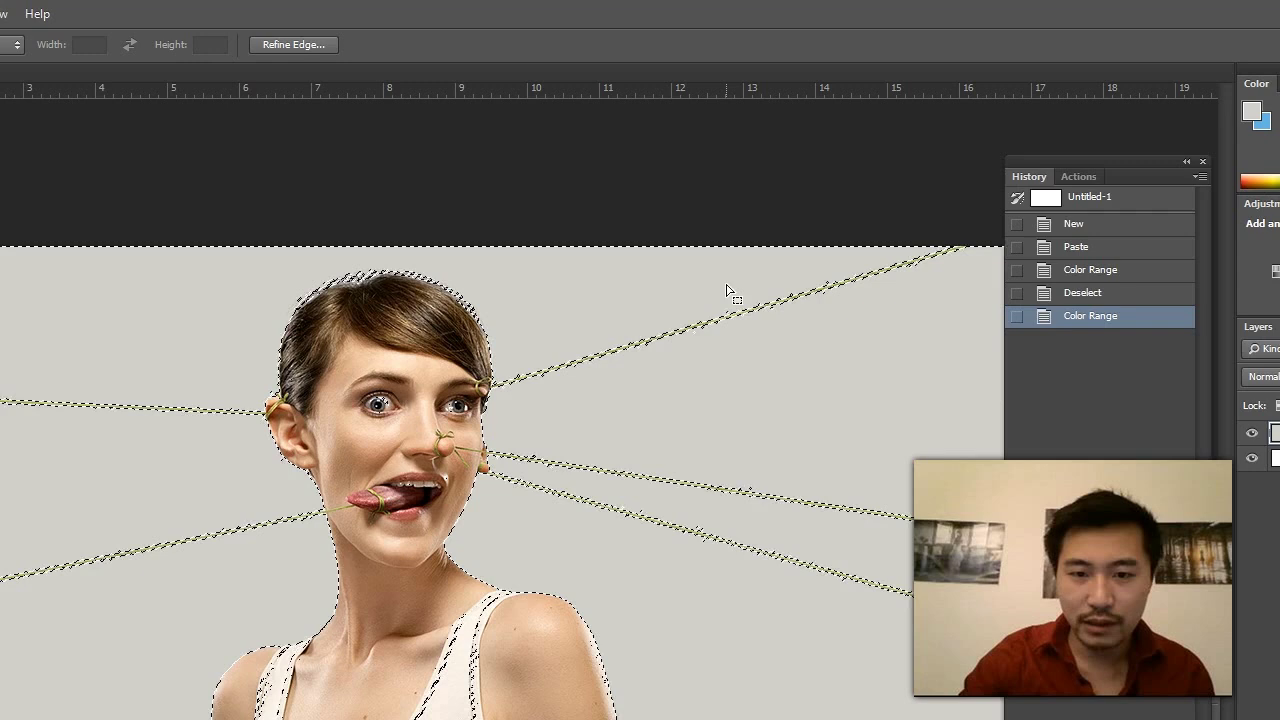
key(Delete)
click(751, 196)
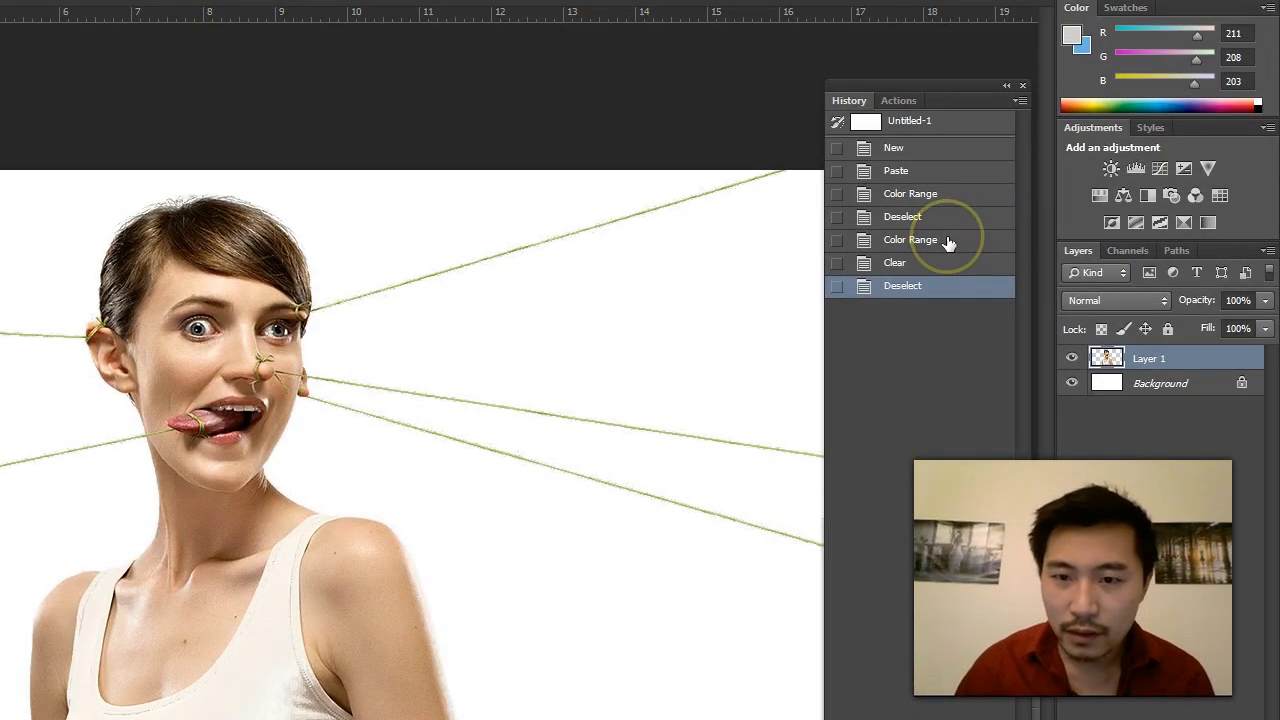
Revert the document to the Color Range history state before the background deletion and leave nothing selected
click(948, 244)
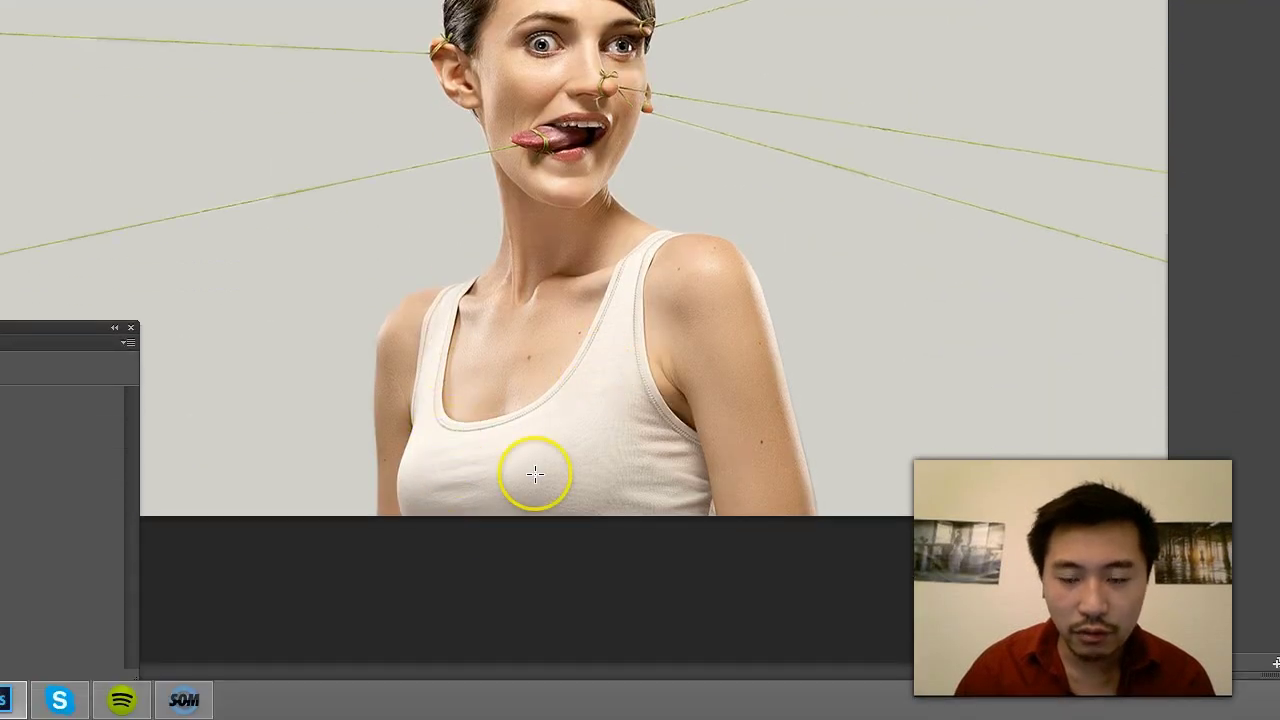
drag(988, 434, 885, 305)
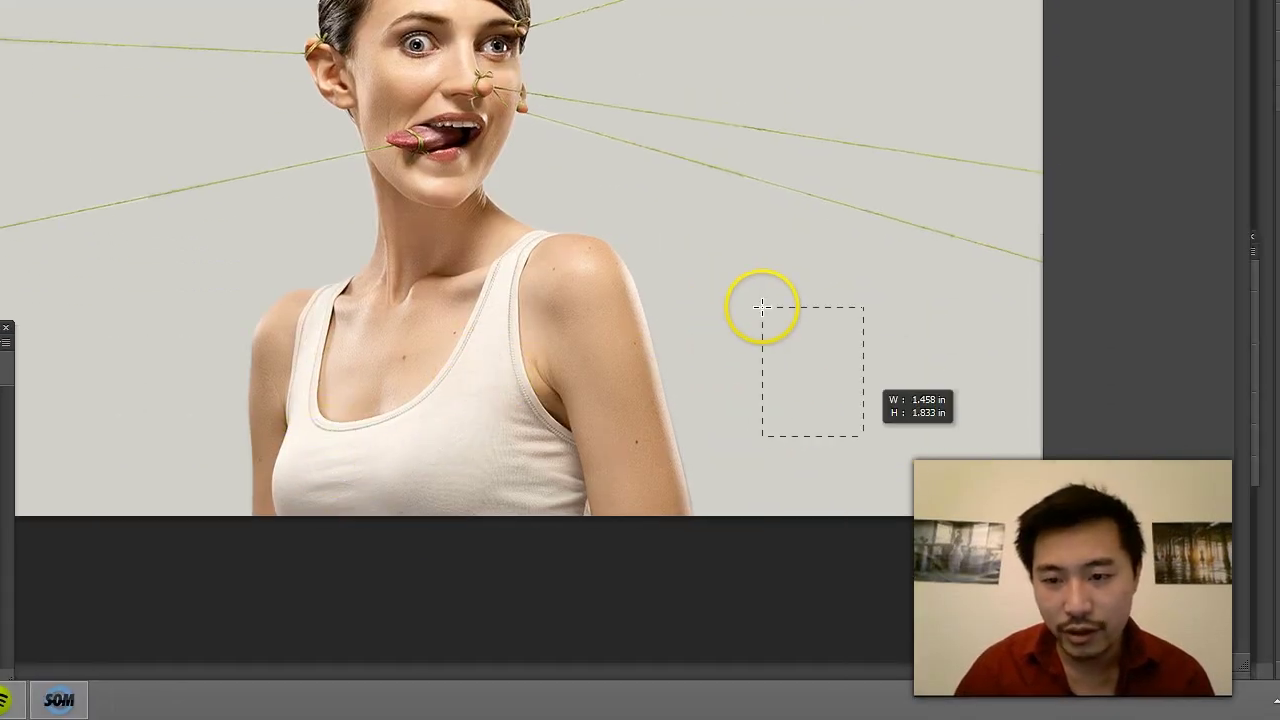
click(983, 208)
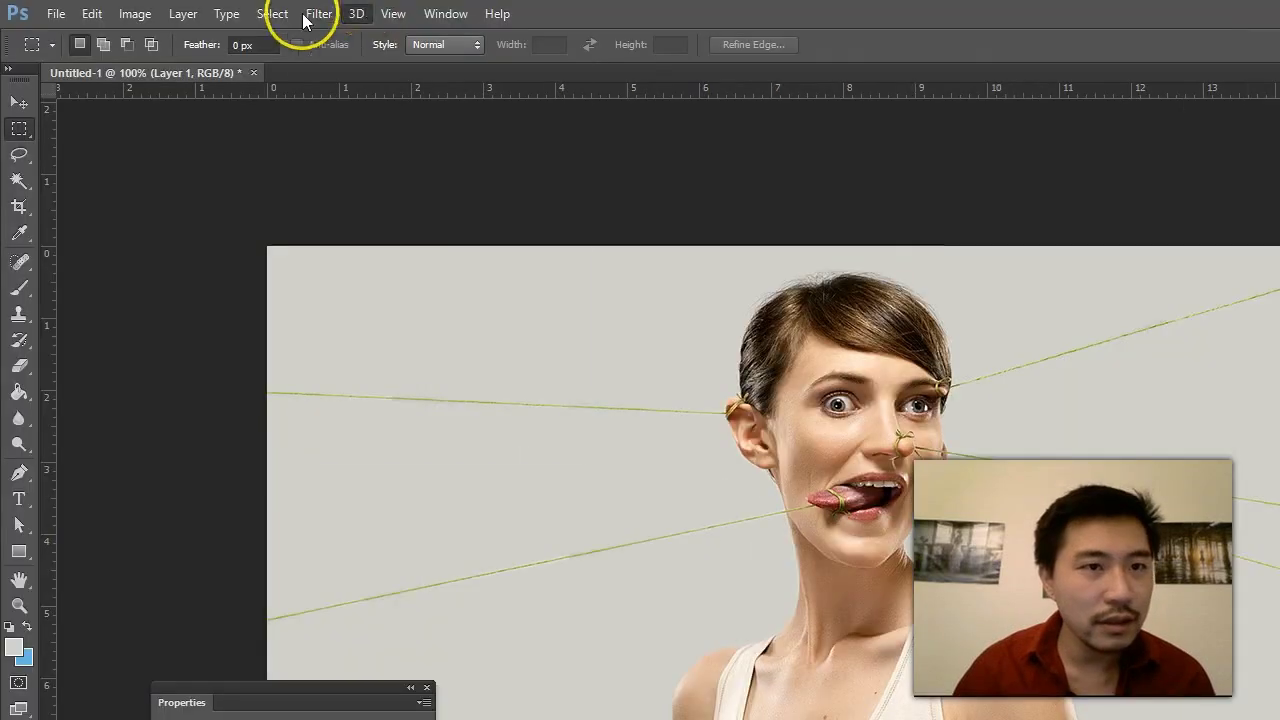
Select the grey background with Color Range at a fuzziness of 50 and switch the selection to Quick Mask mode
click(306, 14)
mouse_move(291, 13)
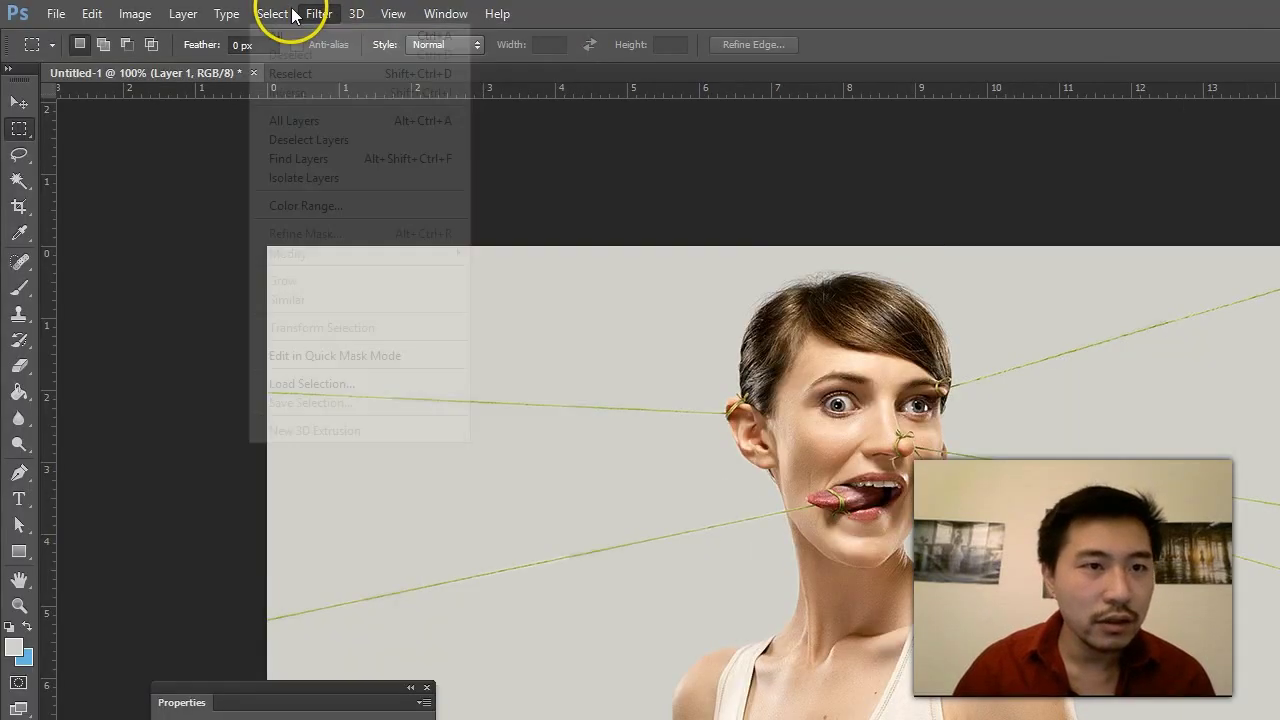
click(334, 207)
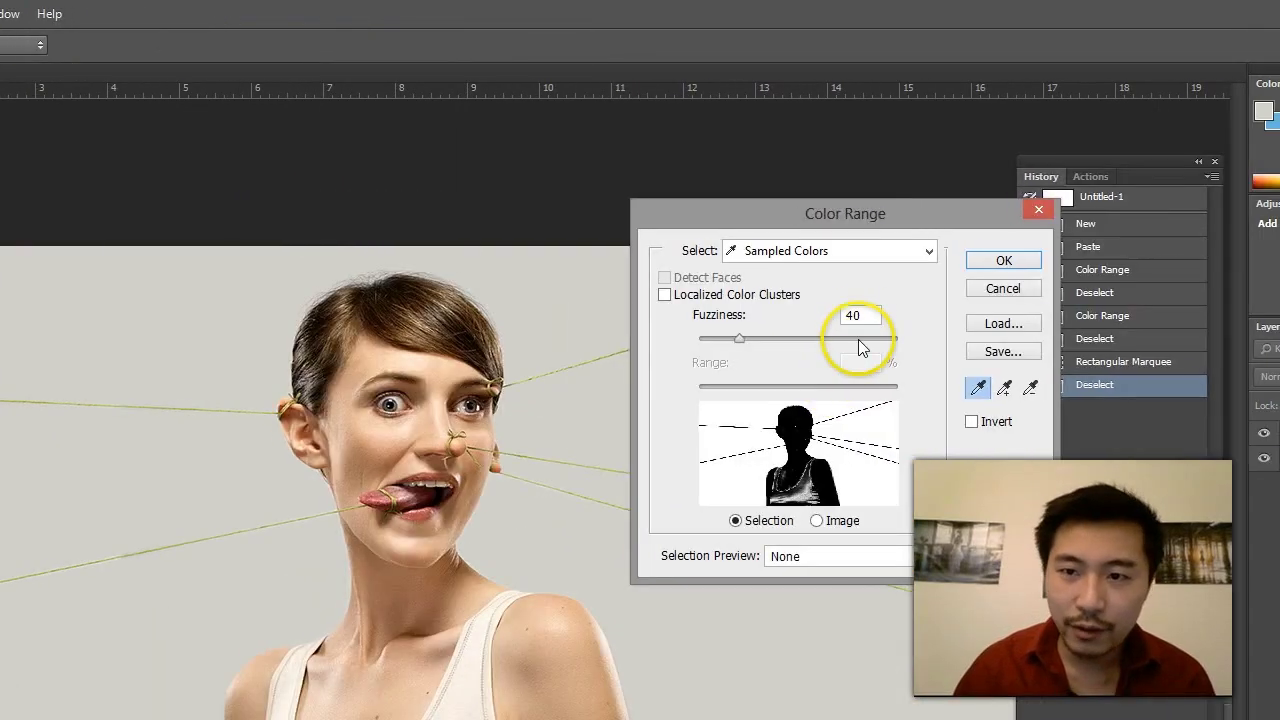
double_click(853, 314)
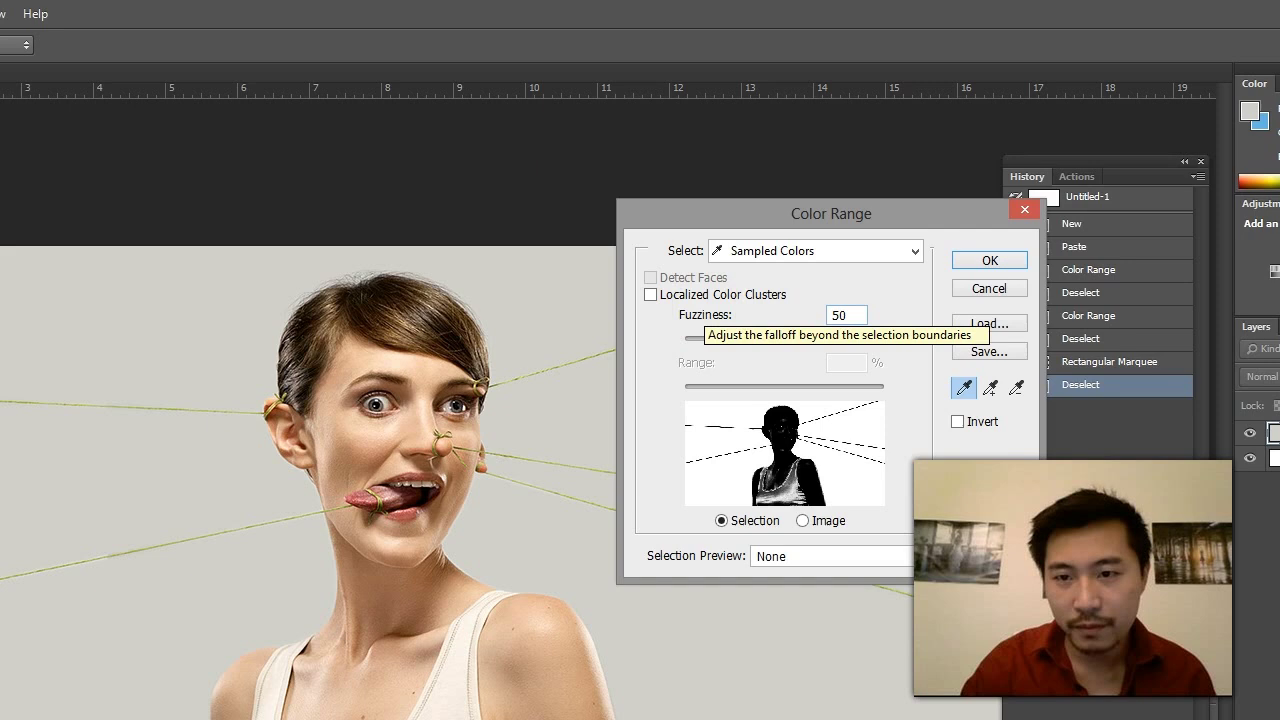
drag(849, 315, 830, 315)
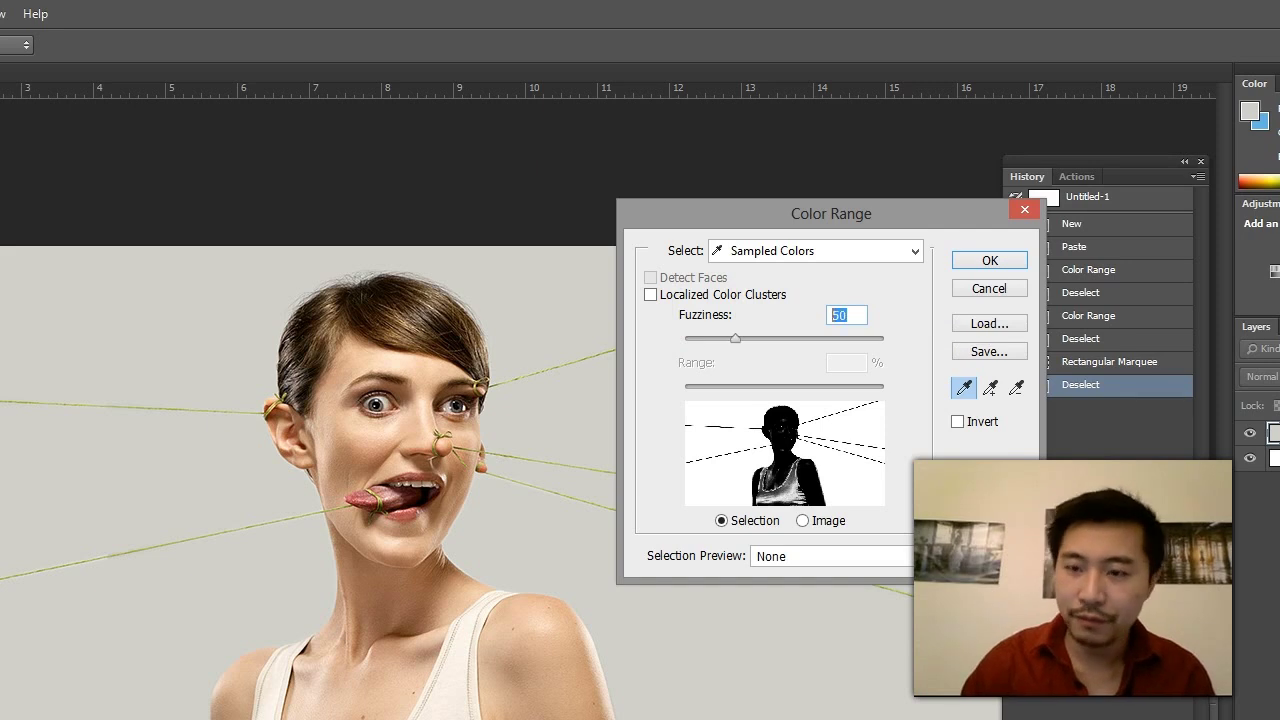
key(Return)
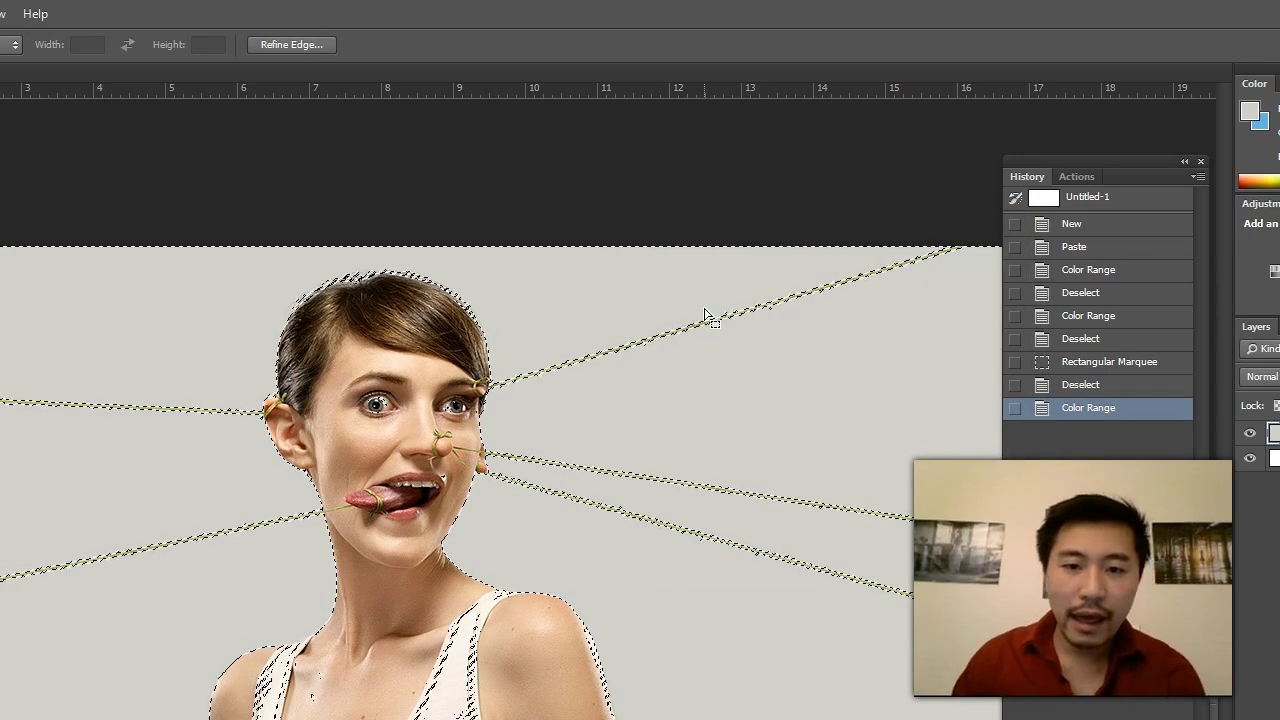
click(703, 276)
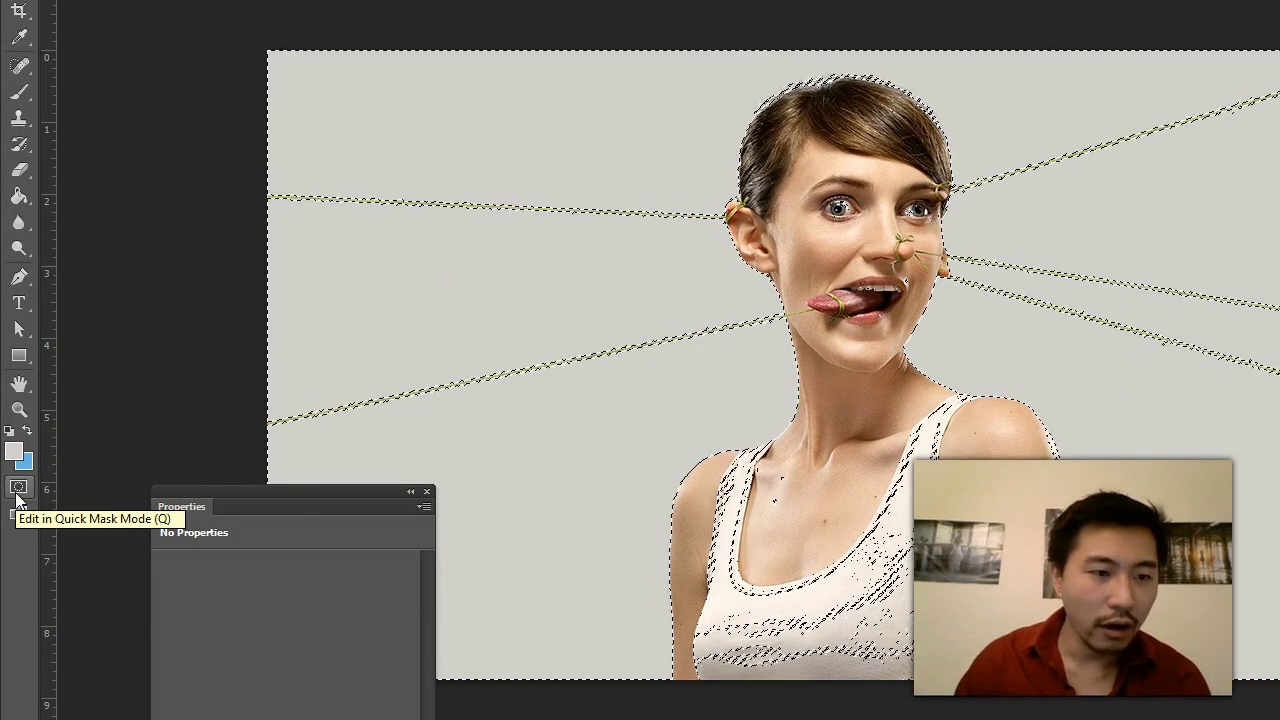
click(18, 490)
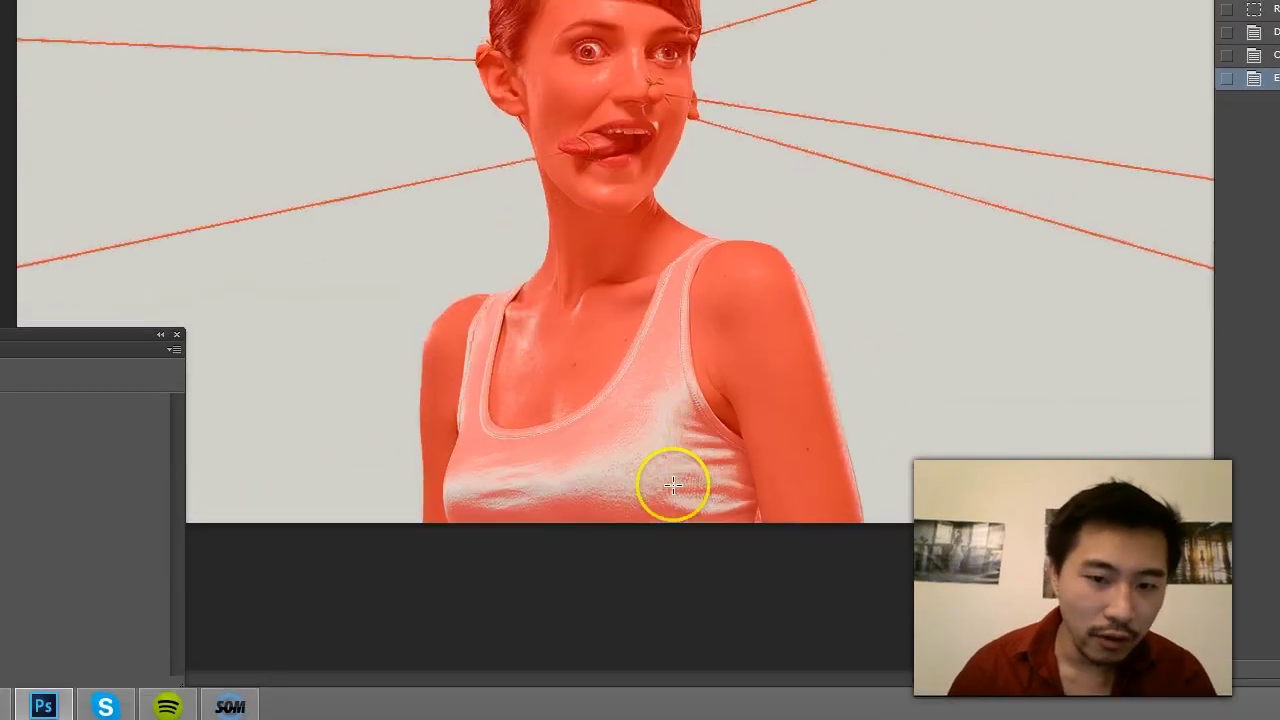
drag(673, 485, 702, 423)
drag(719, 345, 449, 520)
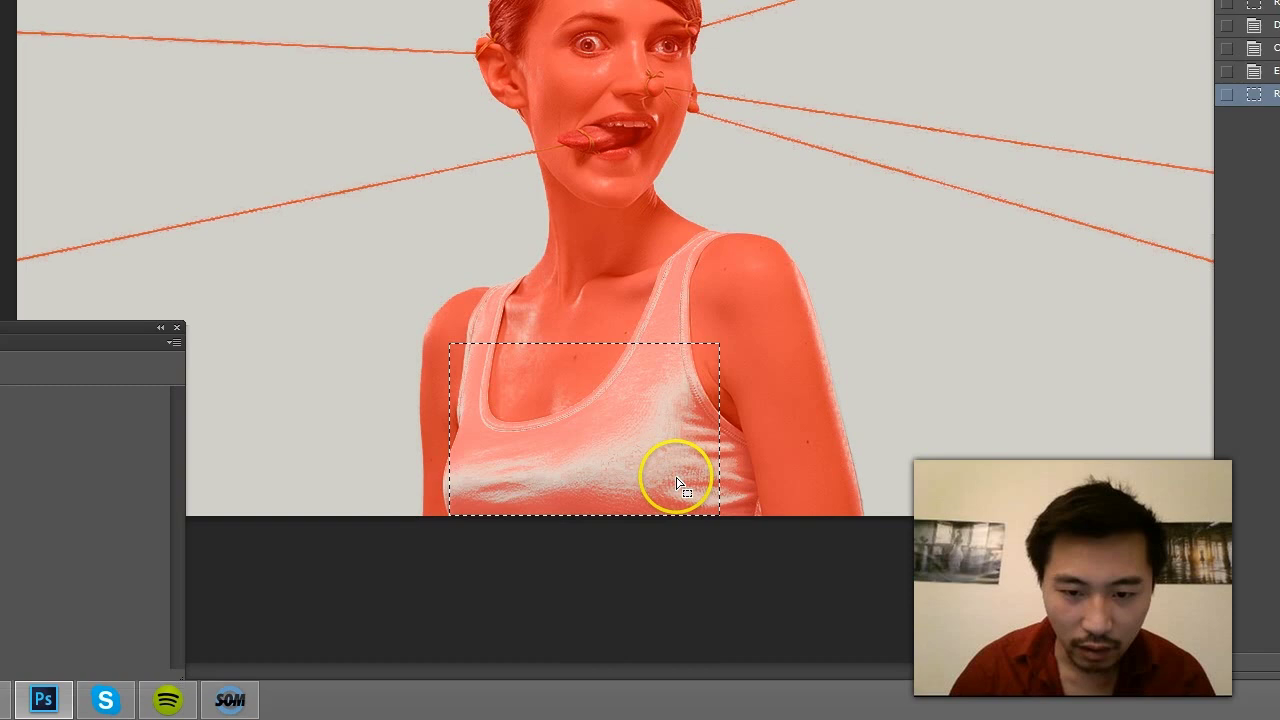
click(784, 312)
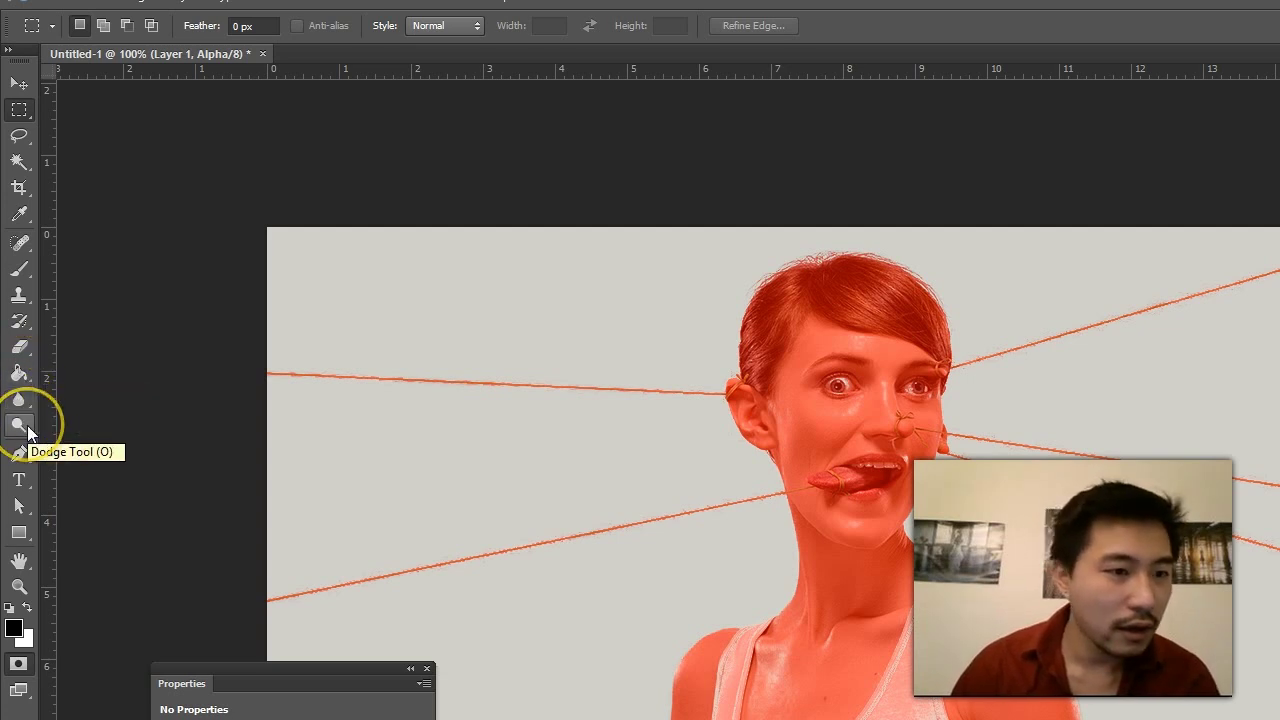
Activate the Brush tool and reduce its soft tip to about 100 px
click(24, 306)
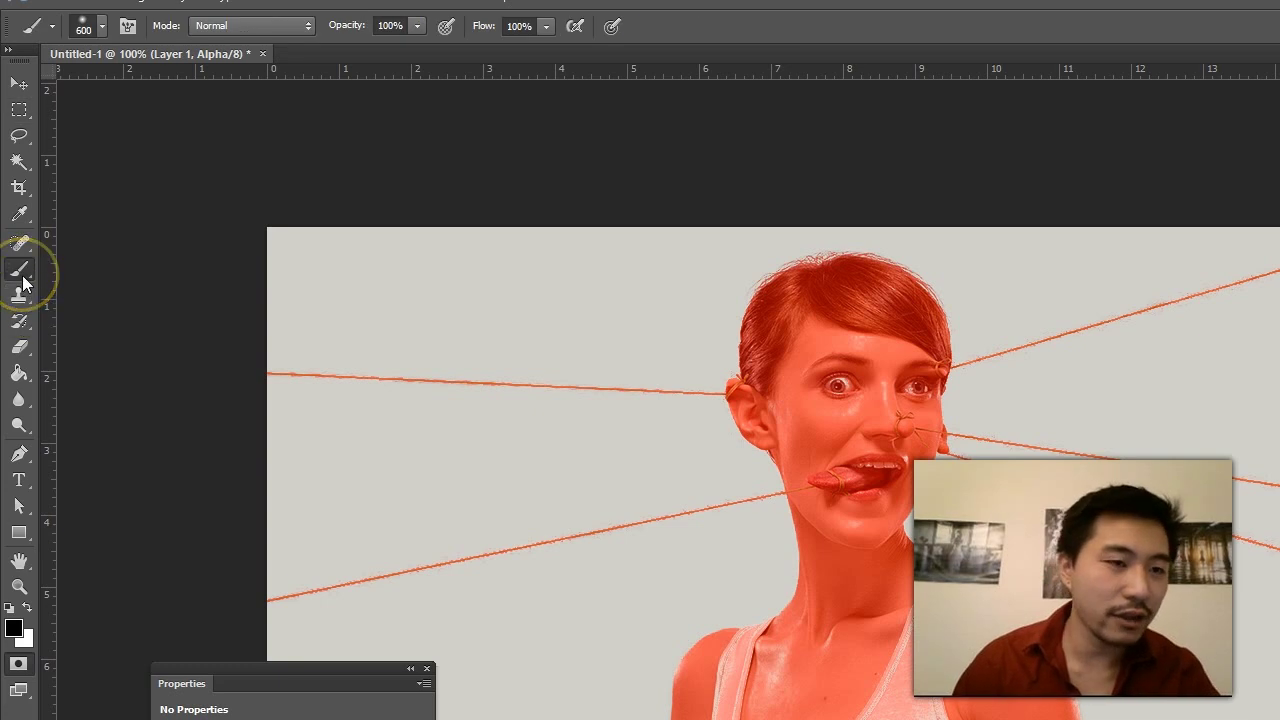
click(24, 283)
click(24, 283)
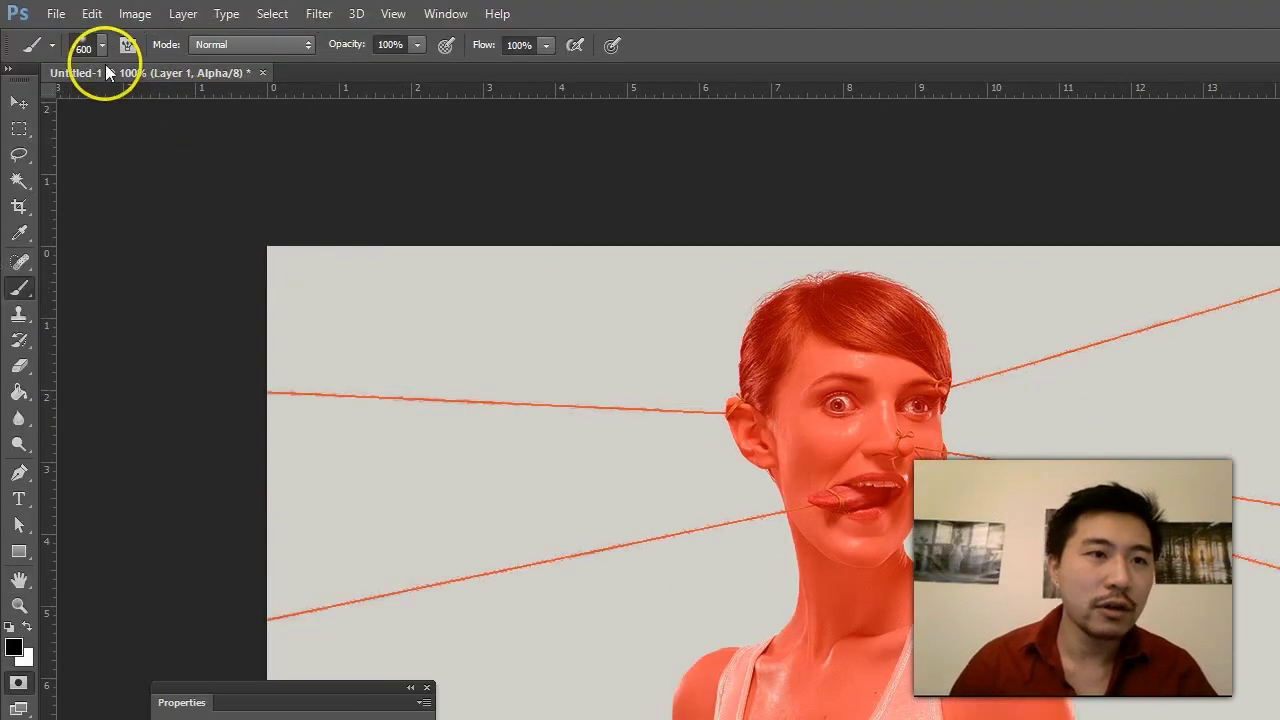
click(102, 44)
drag(193, 109, 185, 107)
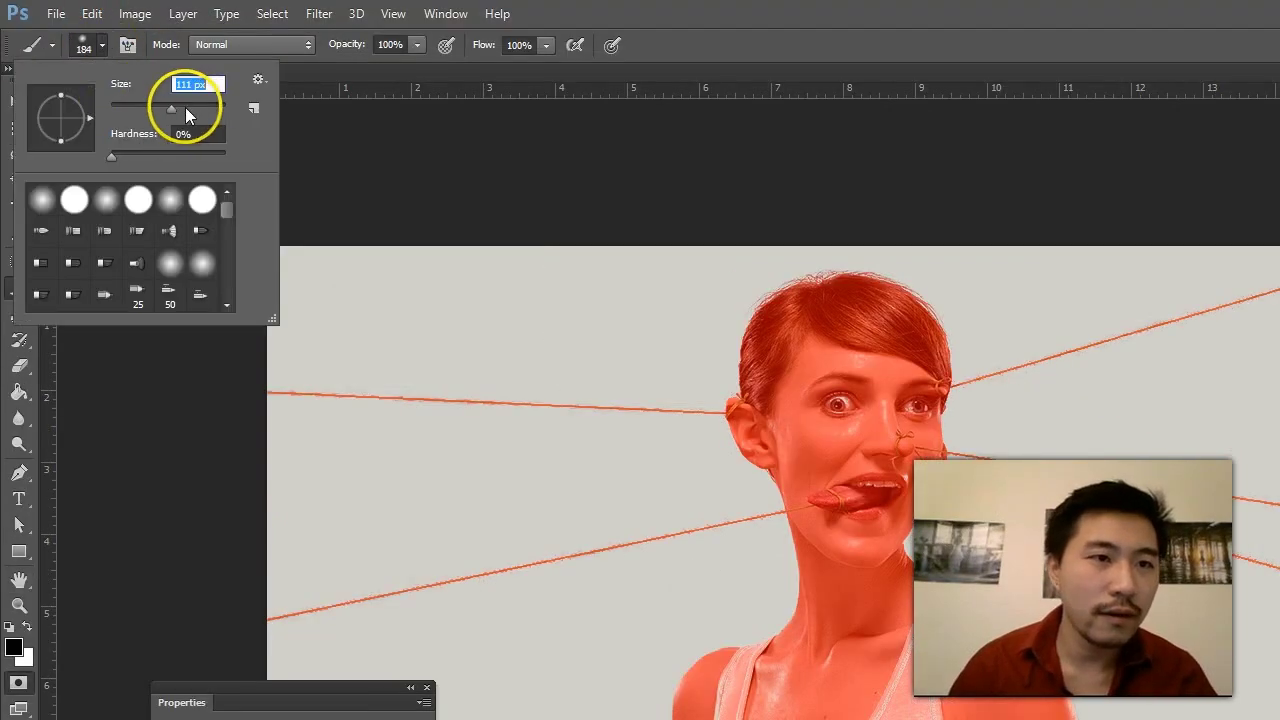
click(414, 176)
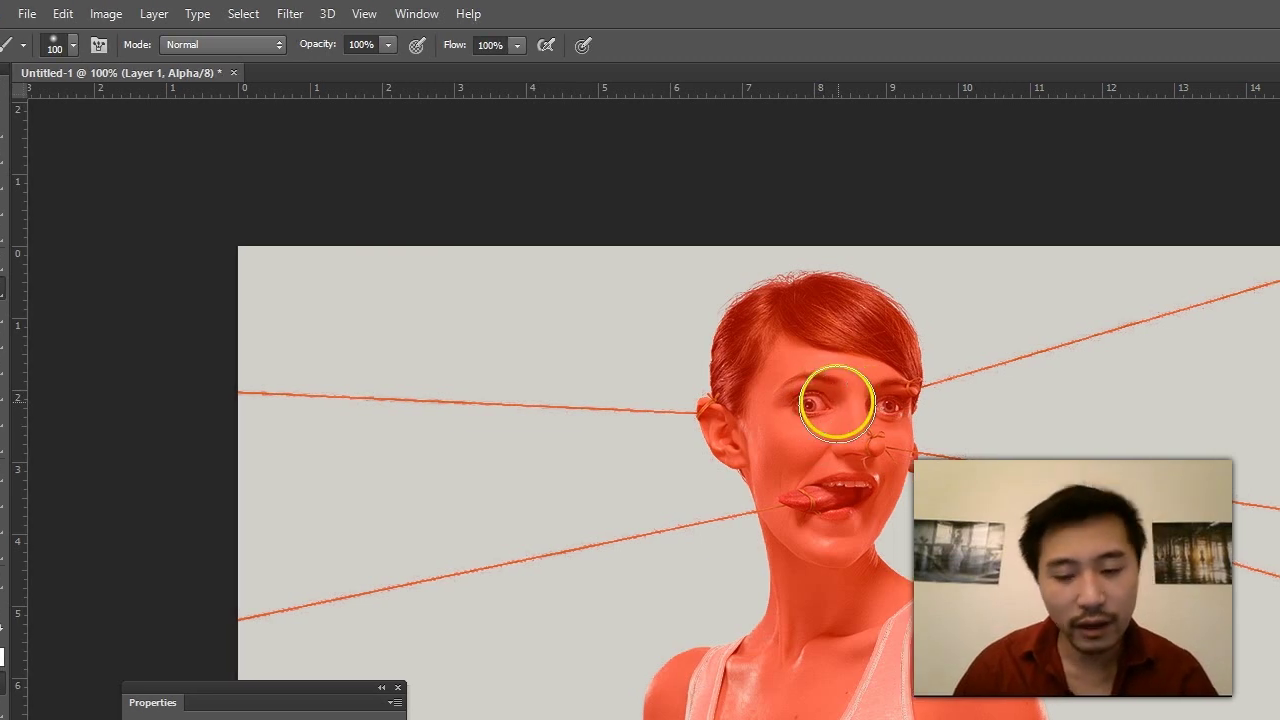
Shrink the brush to 20 px for detailed mask painting around the woman's face
key(bracketleft)
key(bracketleft)
key(bracketleft)
key(bracketleft)
key(bracketleft)
key(bracketleft)
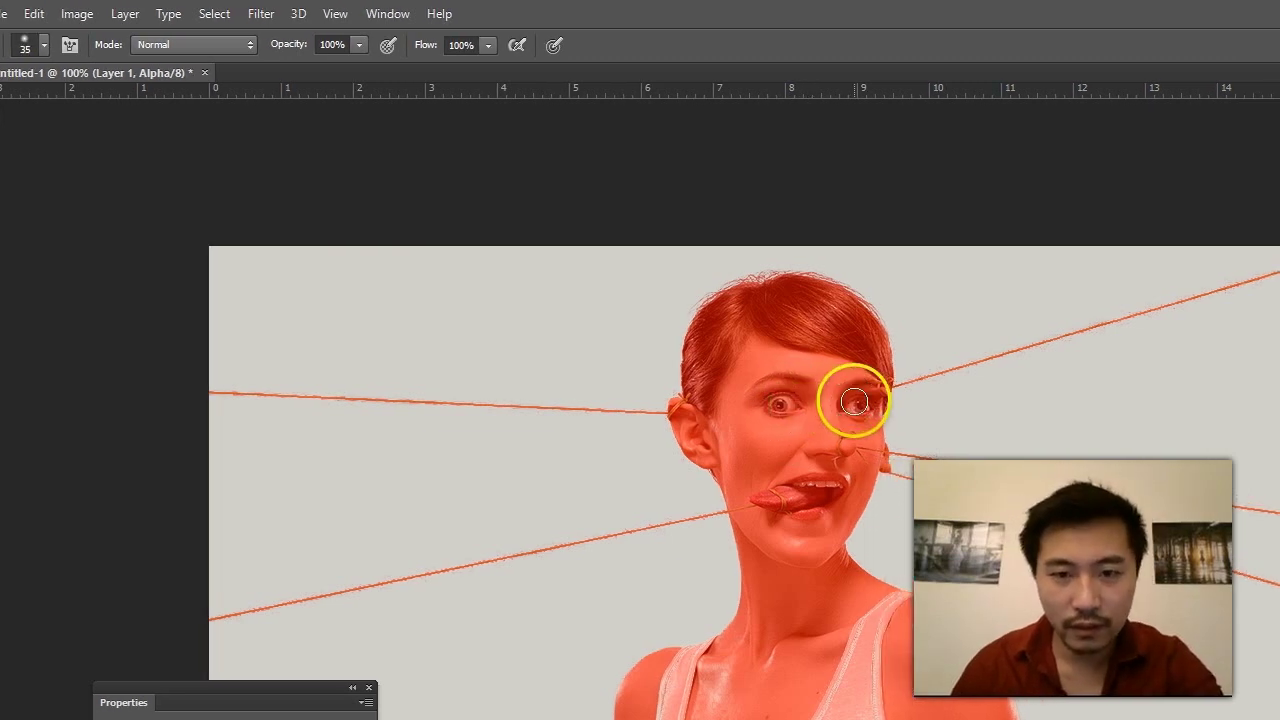
key(bracketleft)
key(bracketleft)
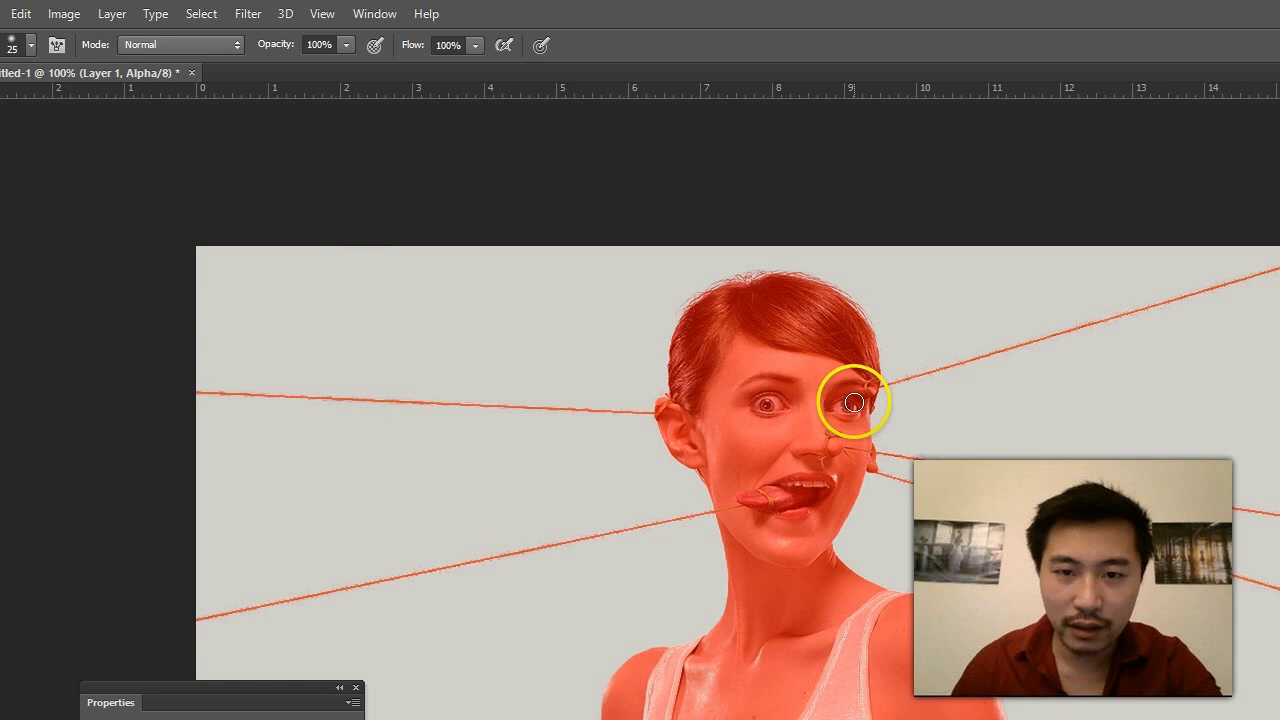
key(ctrl+plus)
key(ctrl+equal)
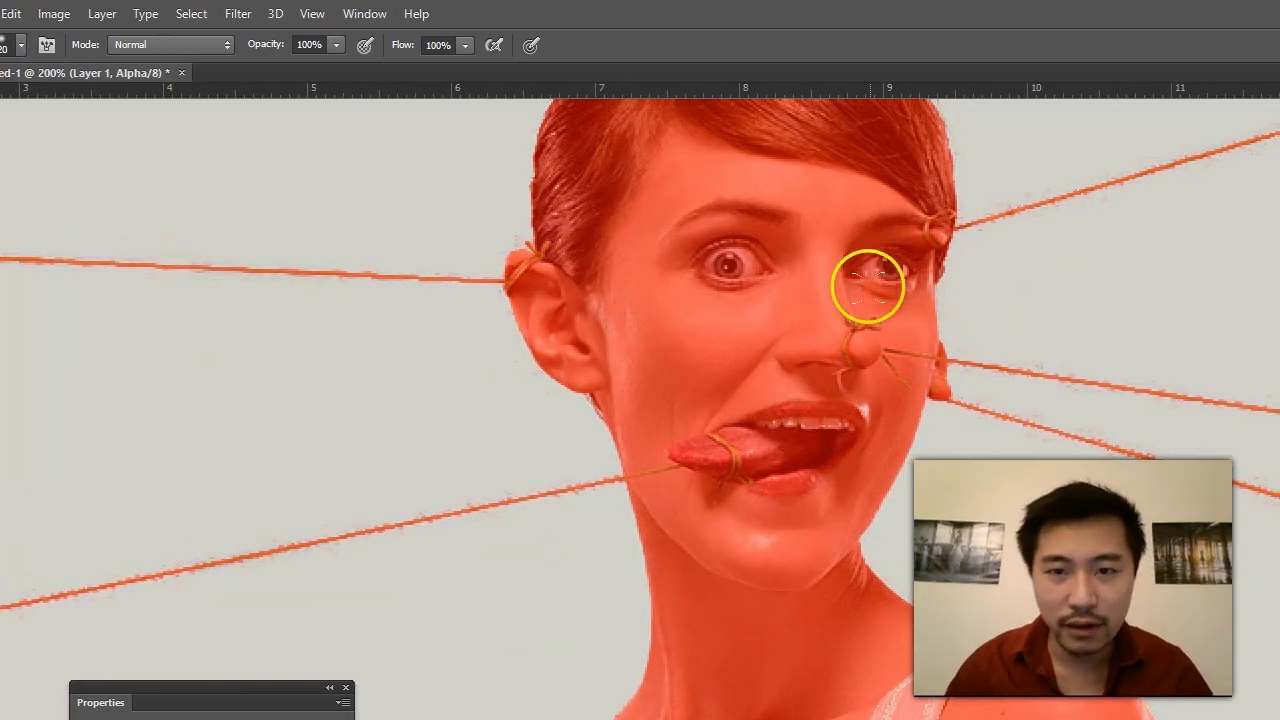
Paint the Quick Mask over the thinly covered spots on the woman's face
scroll(865, 280, up, 3)
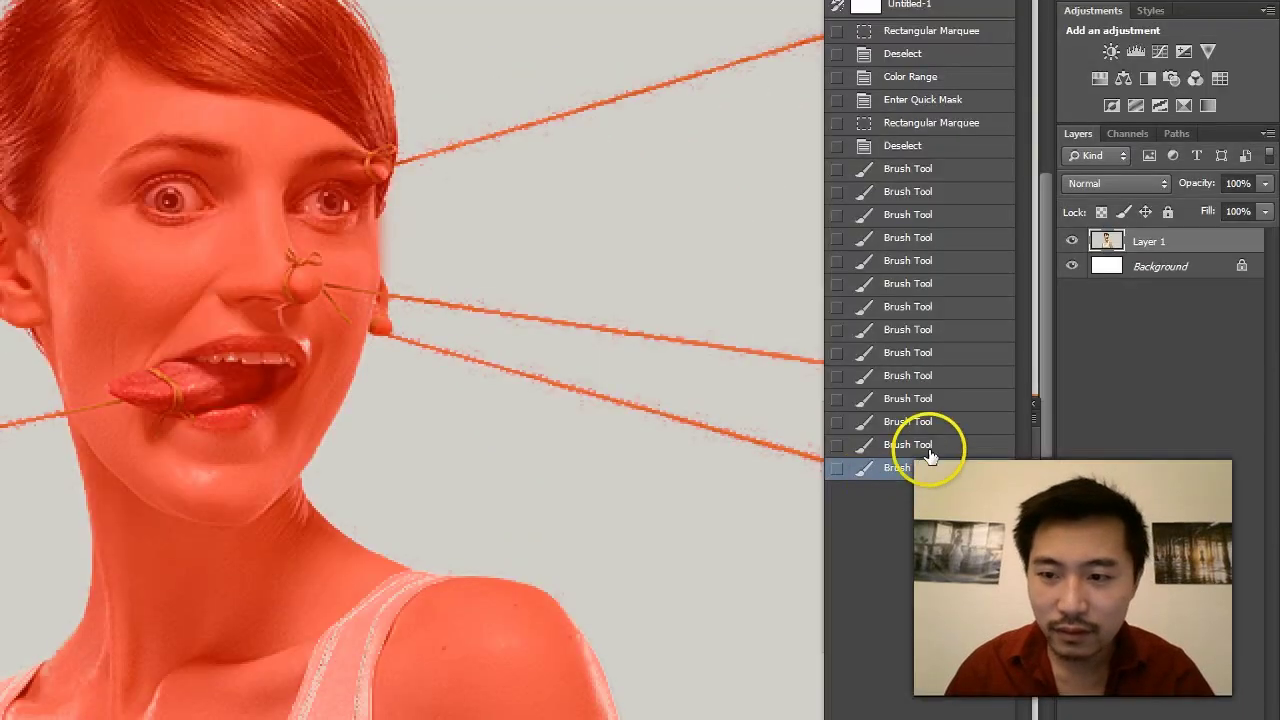
click(928, 446)
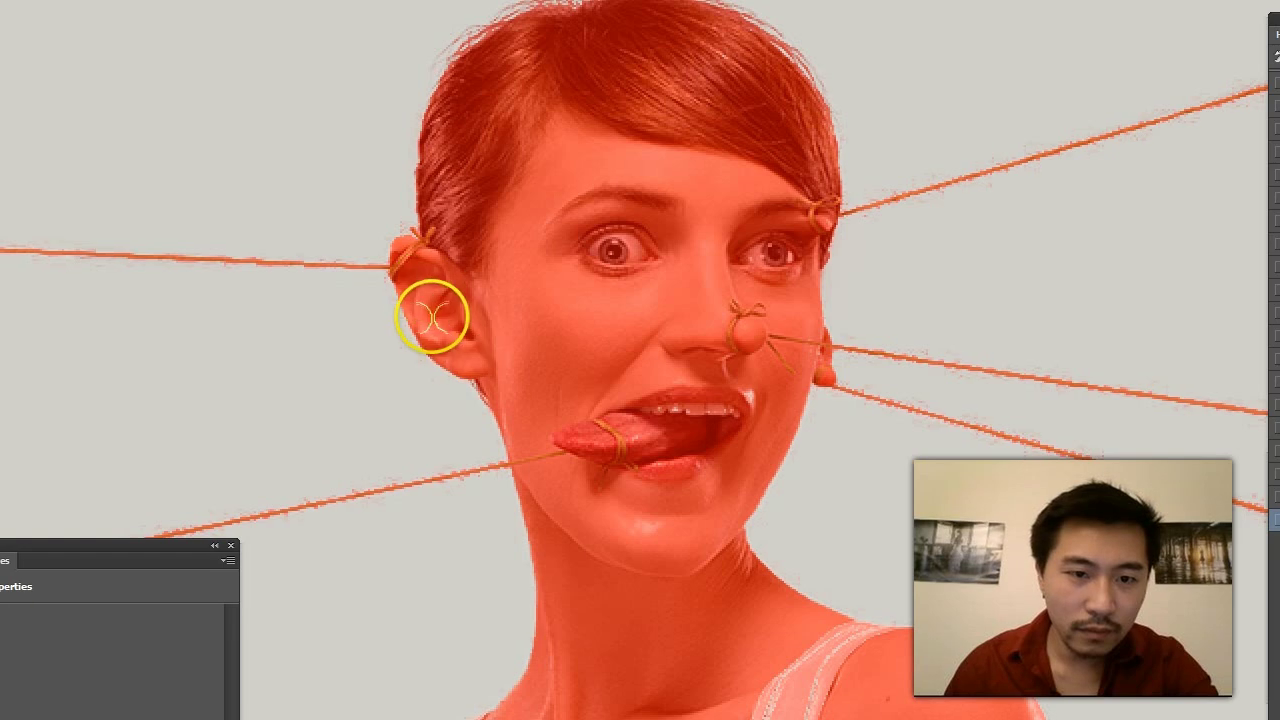
mouse_move(431, 317)
mouse_down()
mouse_move(462, 347)
mouse_move(626, 383)
mouse_move(738, 380)
mouse_move(742, 298)
mouse_up()
scroll(700, 380, down, 2)
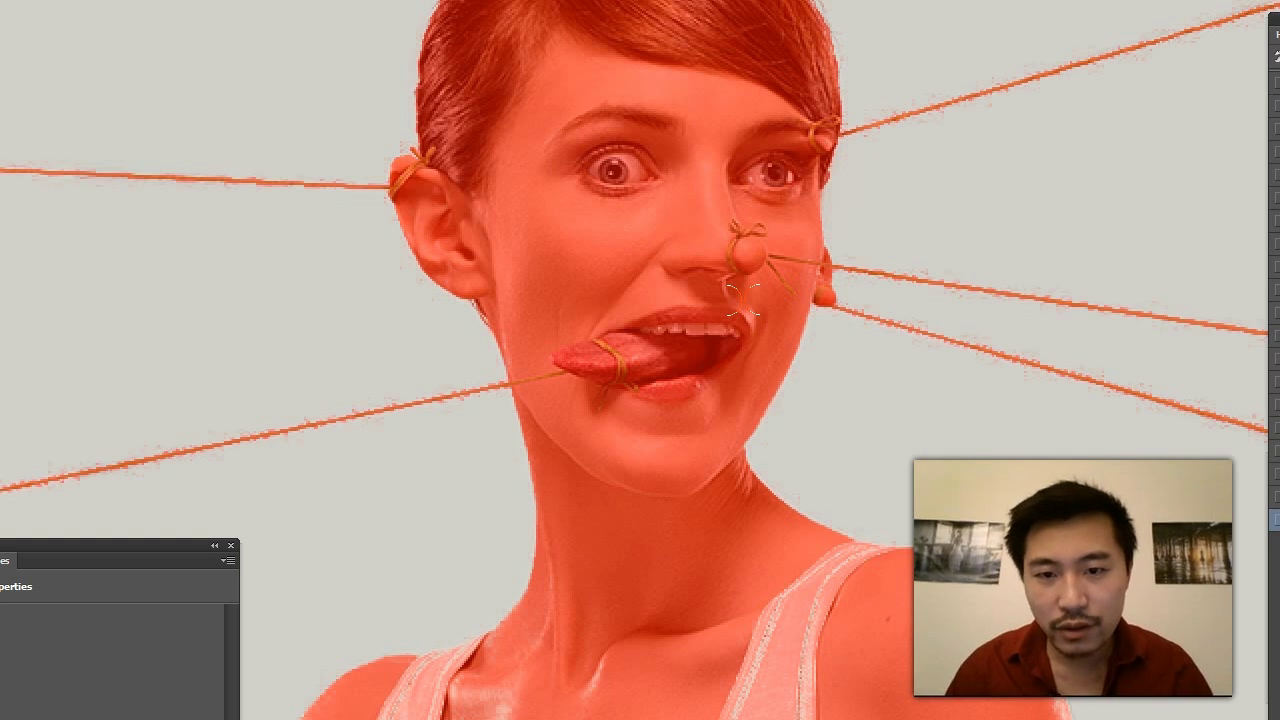
drag(742, 298, 533, 156)
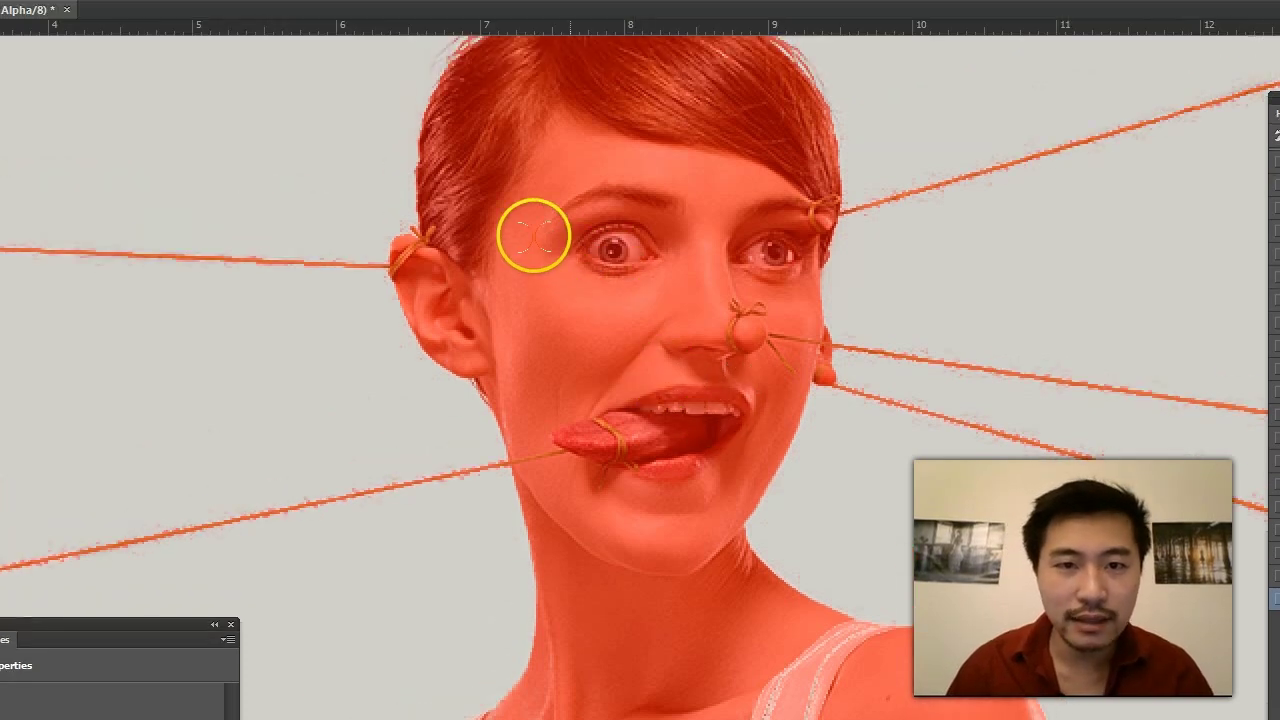
scroll(513, 382, down, 1)
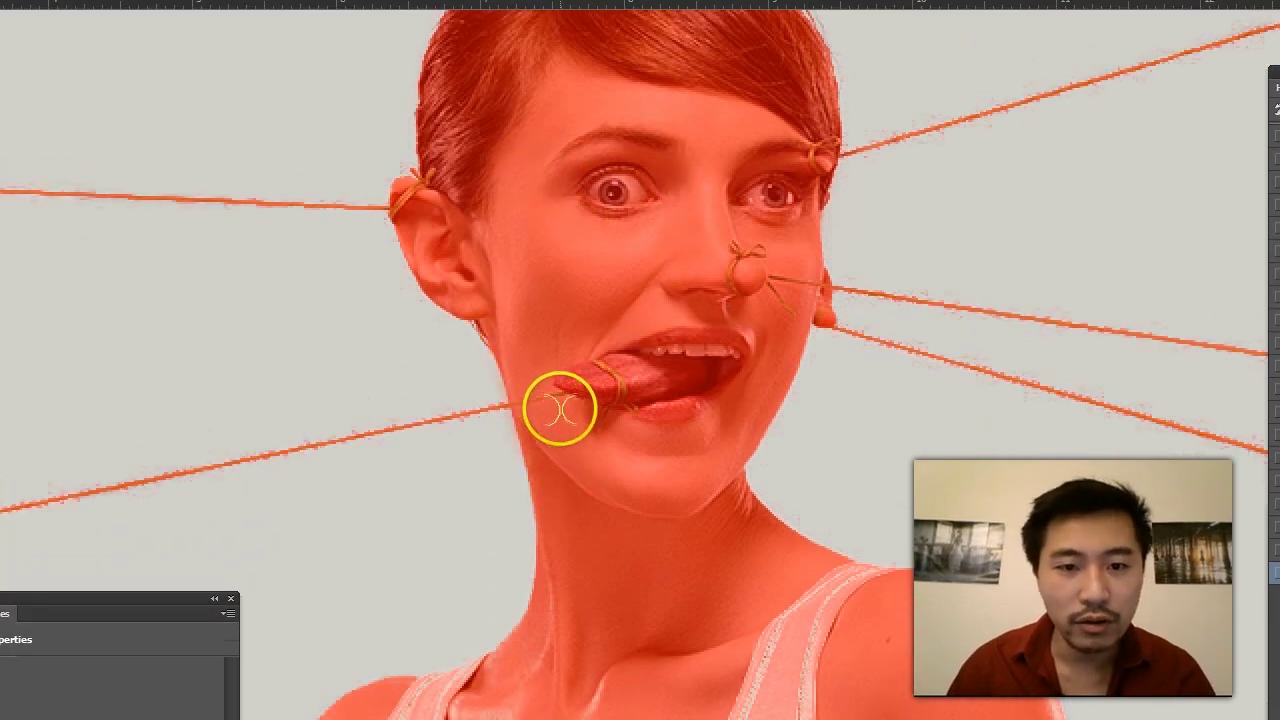
scroll(603, 406, down, 3)
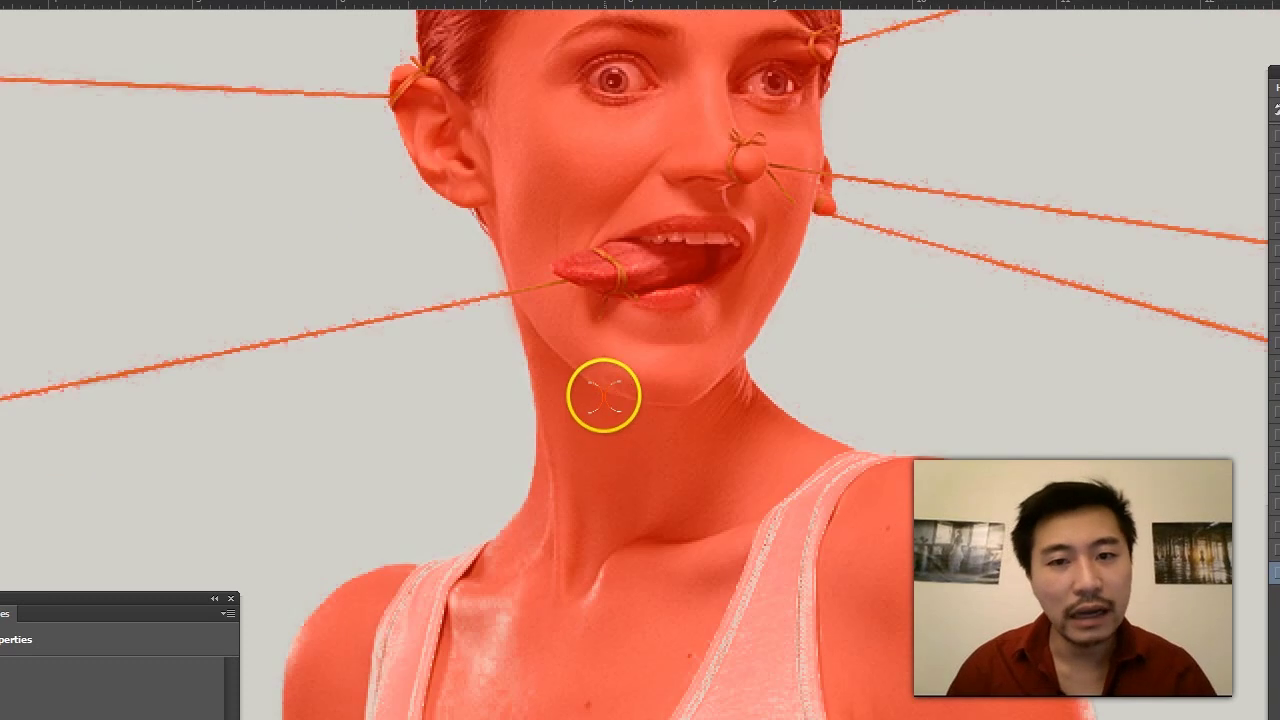
Paint the Quick Mask over the highlights and gaps on the neck, chest, shoulders and upper shirt straps
scroll(706, 414, down, 4)
drag(796, 400, 795, 323)
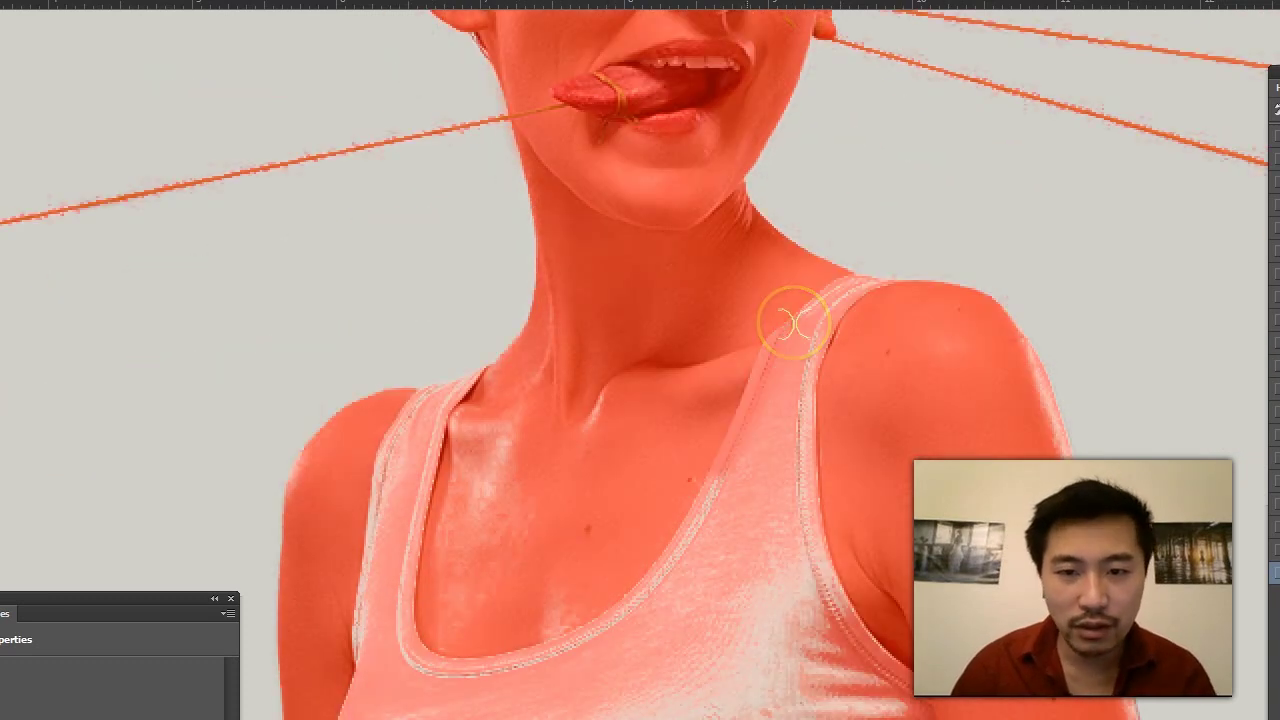
mouse_move(619, 401)
mouse_down()
mouse_move(620, 380)
mouse_move(561, 462)
mouse_move(529, 431)
mouse_up()
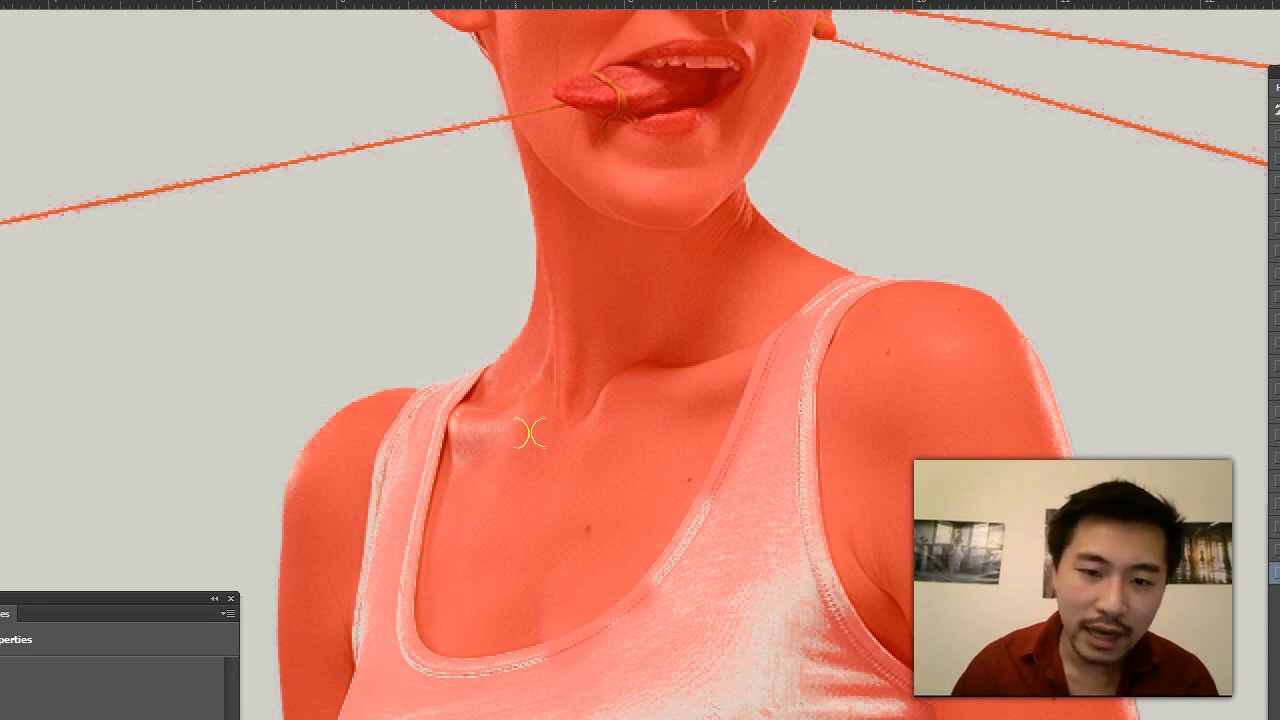
scroll(530, 432, down, 1)
mouse_move(530, 432)
mouse_down()
mouse_move(462, 479)
mouse_move(467, 436)
mouse_move(437, 440)
mouse_up()
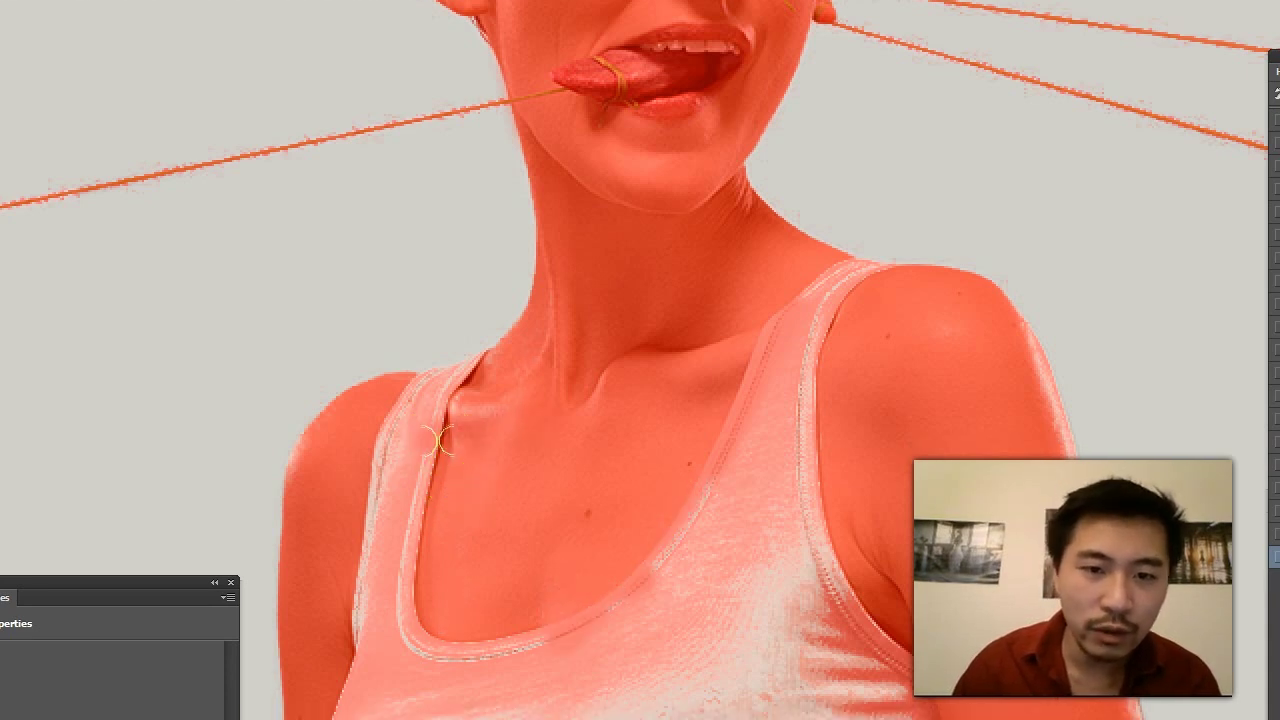
mouse_move(553, 281)
mouse_down()
mouse_move(494, 366)
mouse_move(429, 420)
mouse_move(465, 375)
mouse_move(480, 377)
mouse_move(452, 400)
mouse_move(437, 386)
mouse_move(460, 389)
mouse_move(321, 457)
mouse_move(395, 425)
mouse_up()
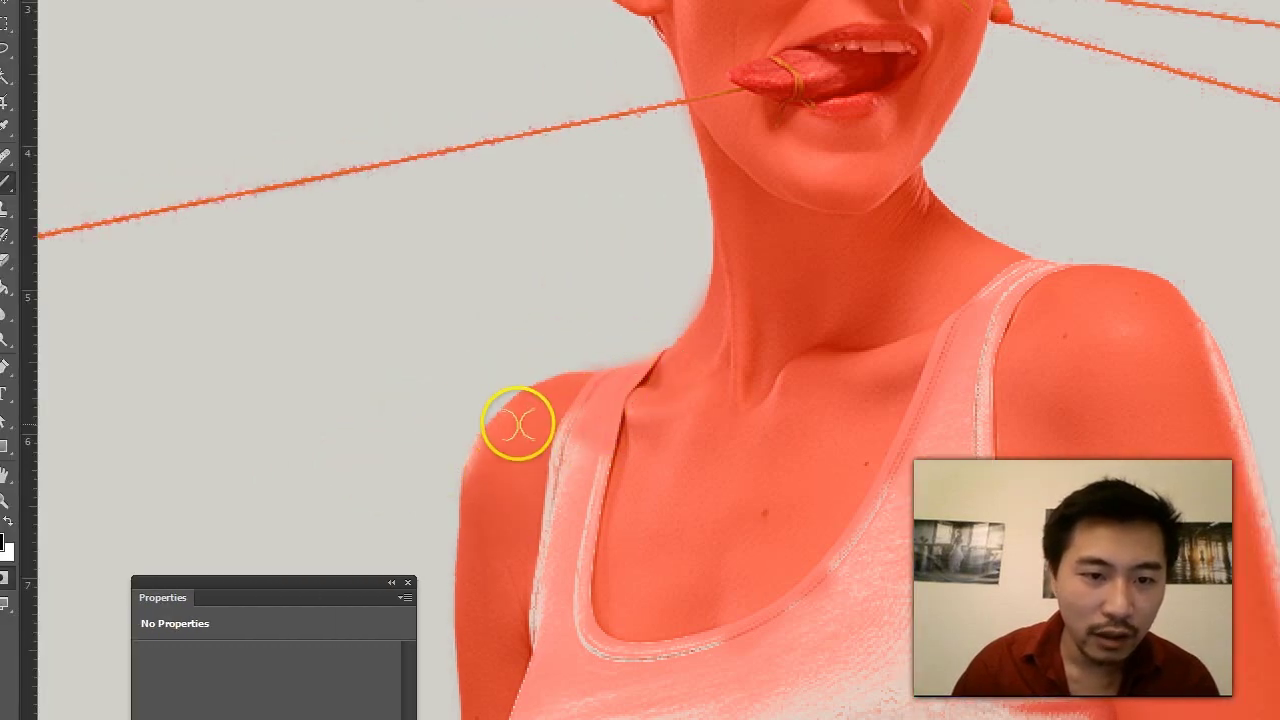
mouse_move(517, 421)
mouse_down()
mouse_move(486, 480)
mouse_move(491, 451)
mouse_move(571, 394)
mouse_up()
drag(972, 290, 972, 257)
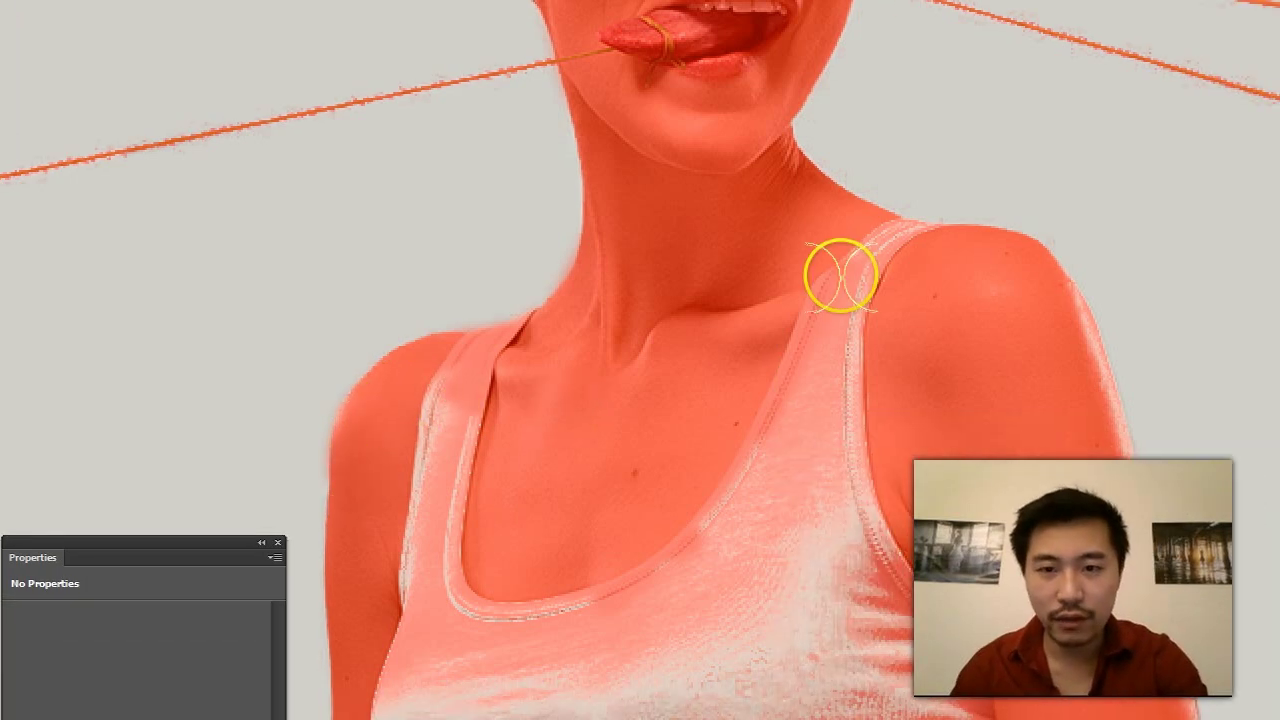
Paint the Quick Mask with a larger brush over the remaining uncovered areas of the white tank top and its straps
mouse_move(843, 257)
mouse_down()
mouse_move(791, 251)
mouse_move(820, 240)
mouse_move(830, 248)
mouse_move(797, 254)
mouse_move(854, 277)
mouse_move(811, 323)
mouse_move(680, 337)
mouse_move(694, 320)
mouse_move(730, 628)
mouse_up()
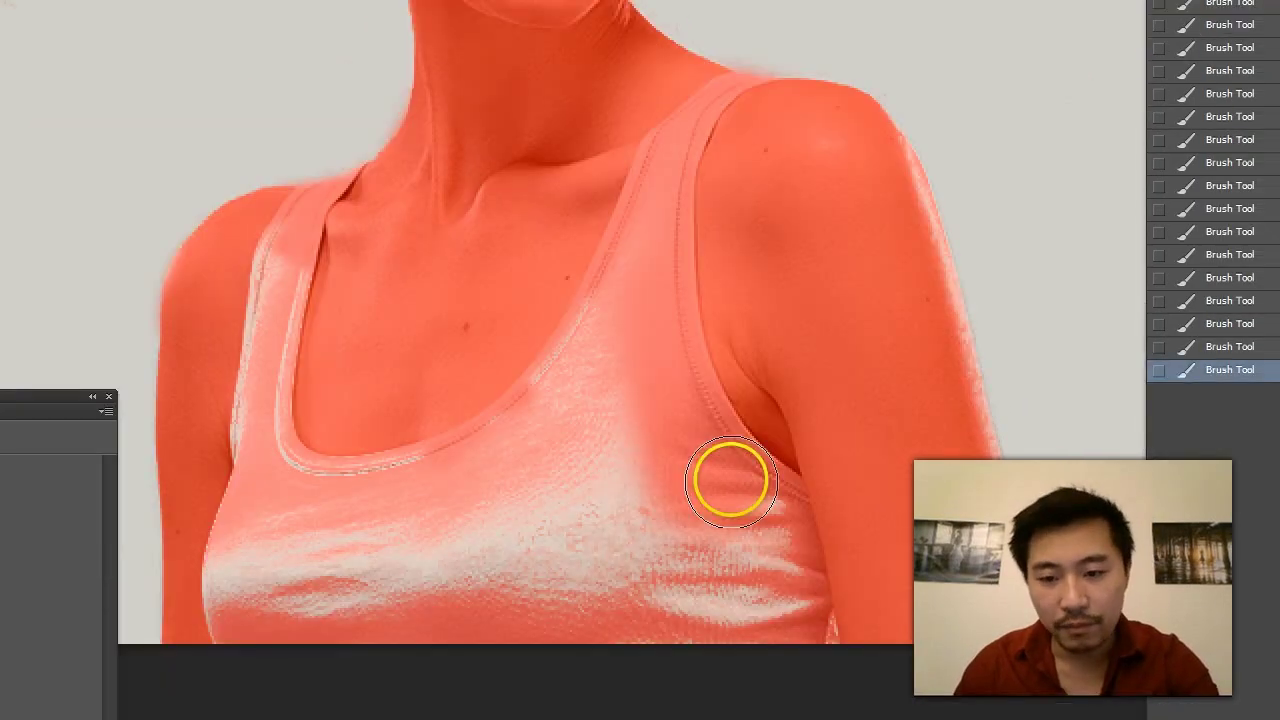
mouse_move(730, 482)
mouse_down()
mouse_move(780, 480)
mouse_move(825, 601)
mouse_up()
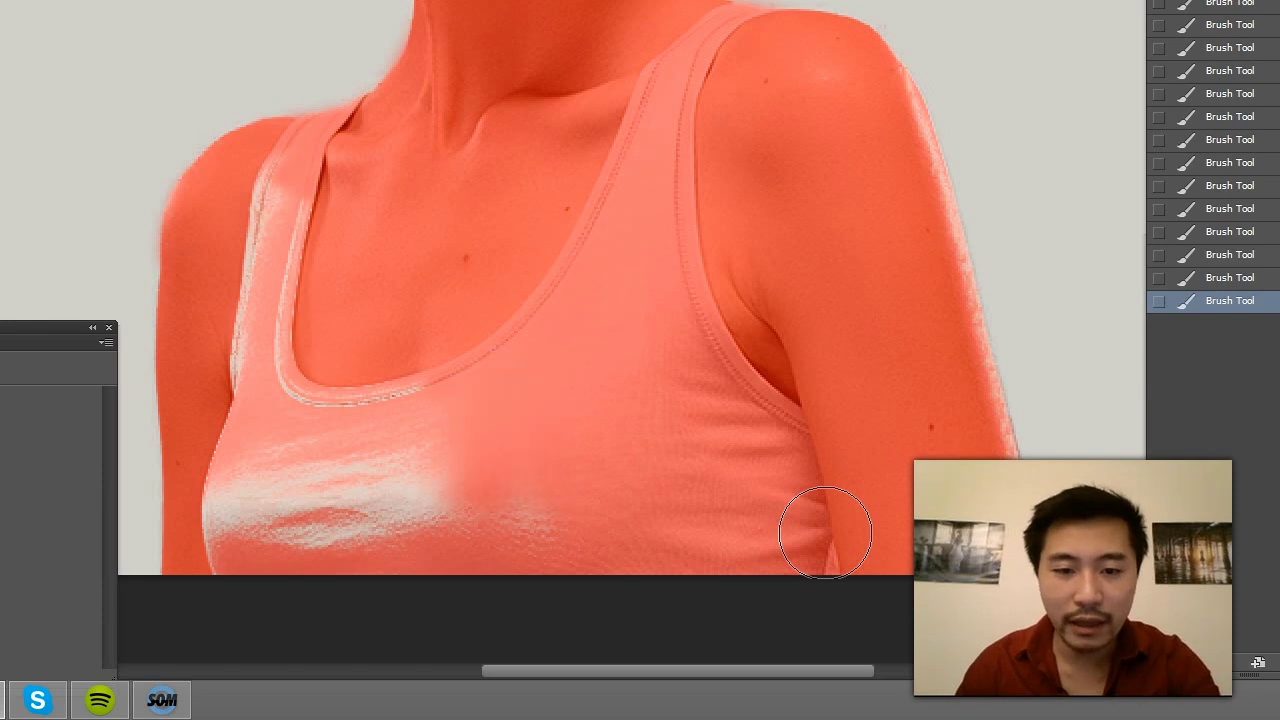
drag(349, 462, 273, 501)
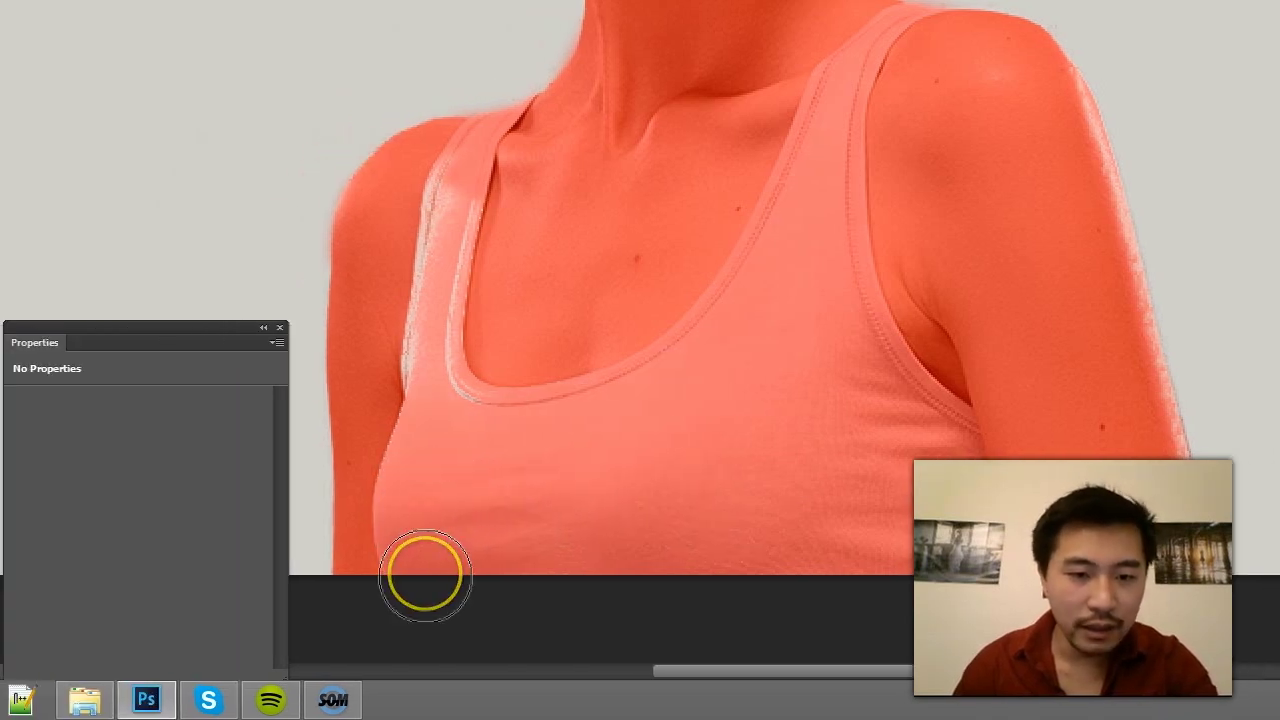
mouse_move(425, 575)
mouse_down()
mouse_move(451, 243)
mouse_move(440, 194)
mouse_up()
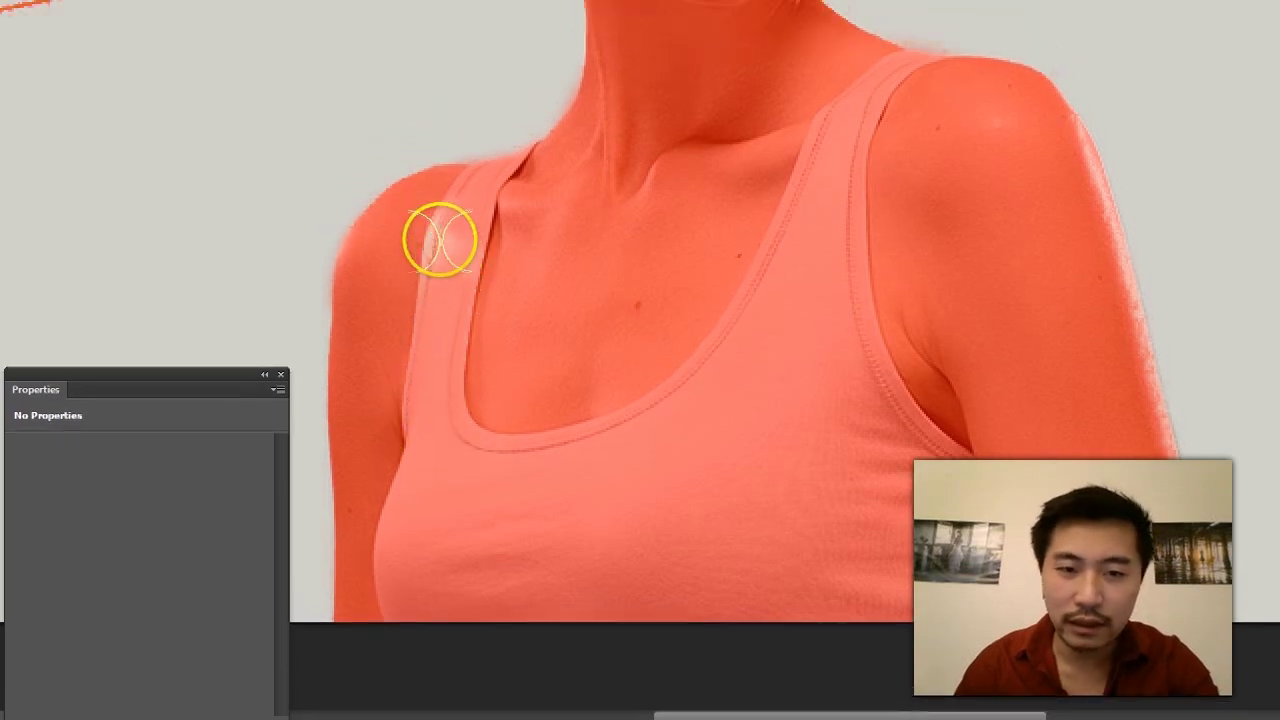
drag(440, 240, 440, 239)
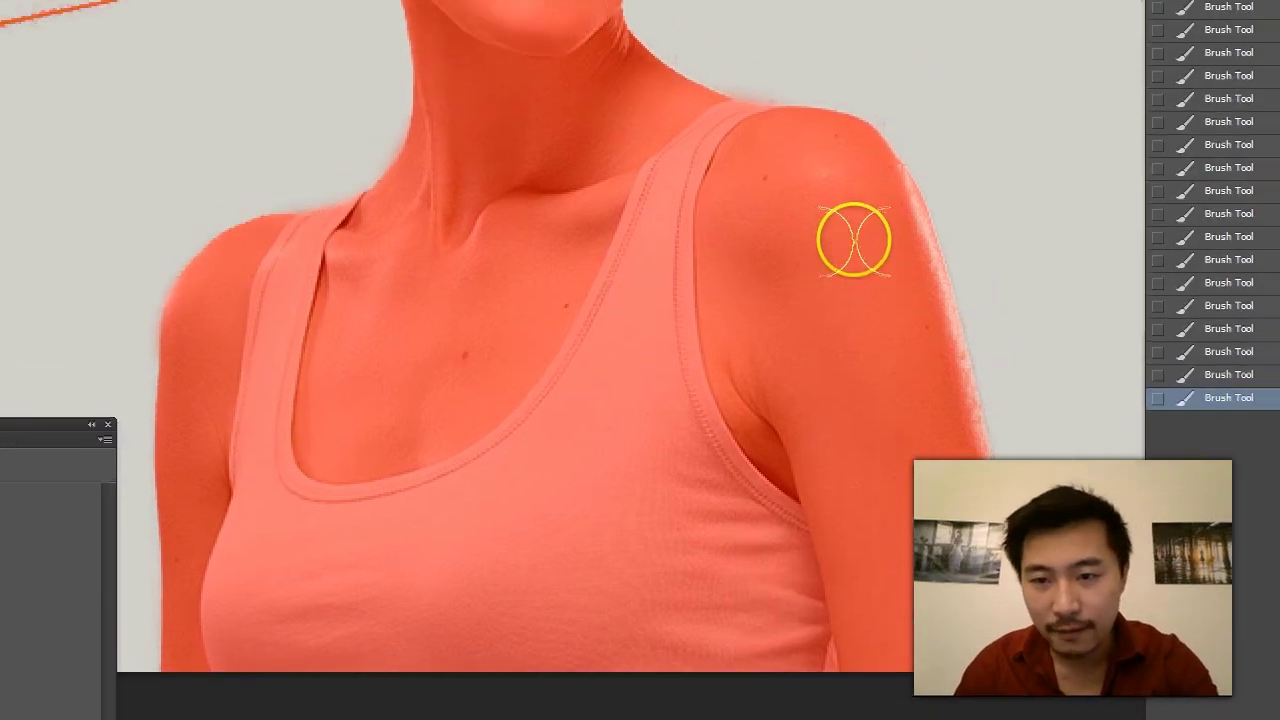
Paint the Quick Mask with a smaller brush along the highlighted outer edge of the woman's shoulder and upper arm
key(bracketleft)
key(bracketleft)
key(bracketleft)
key(bracketleft)
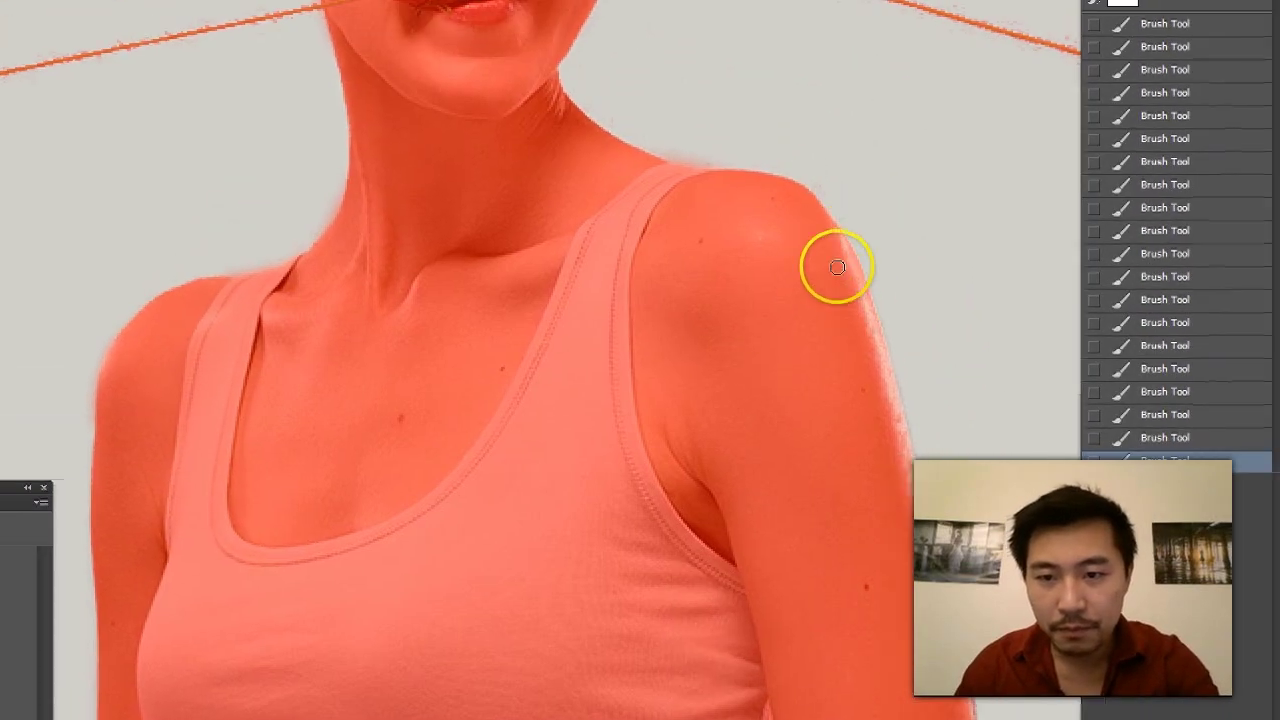
drag(830, 240, 839, 259)
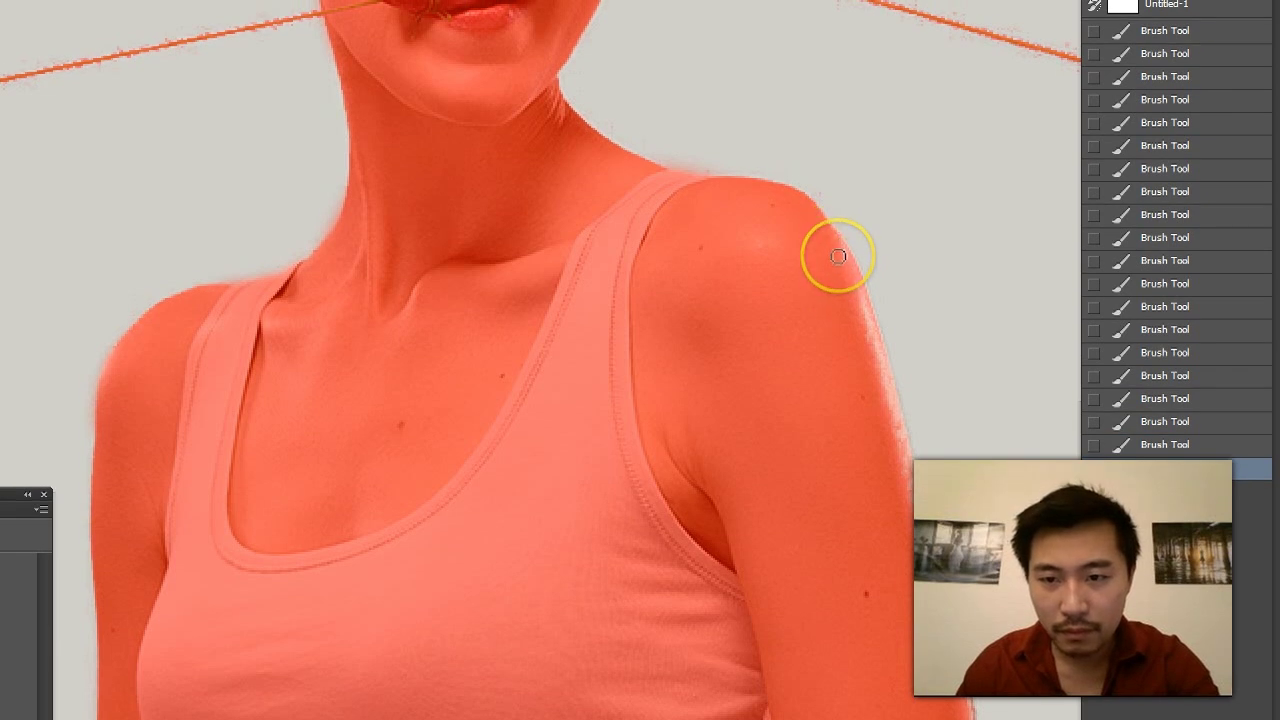
mouse_move(865, 385)
mouse_down()
mouse_move(829, 364)
mouse_move(853, 480)
mouse_move(830, 328)
mouse_move(853, 415)
mouse_move(865, 482)
mouse_up()
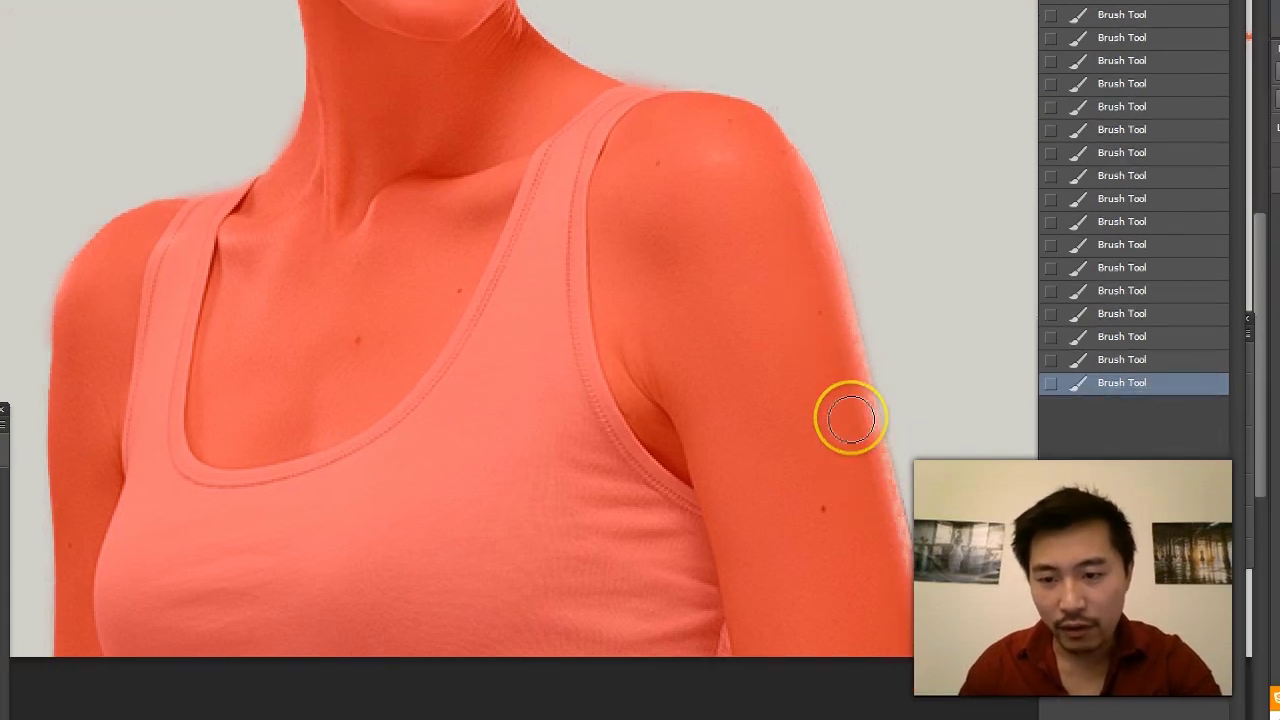
mouse_move(851, 419)
mouse_down()
mouse_move(885, 605)
mouse_move(874, 486)
mouse_up()
drag(843, 404, 865, 570)
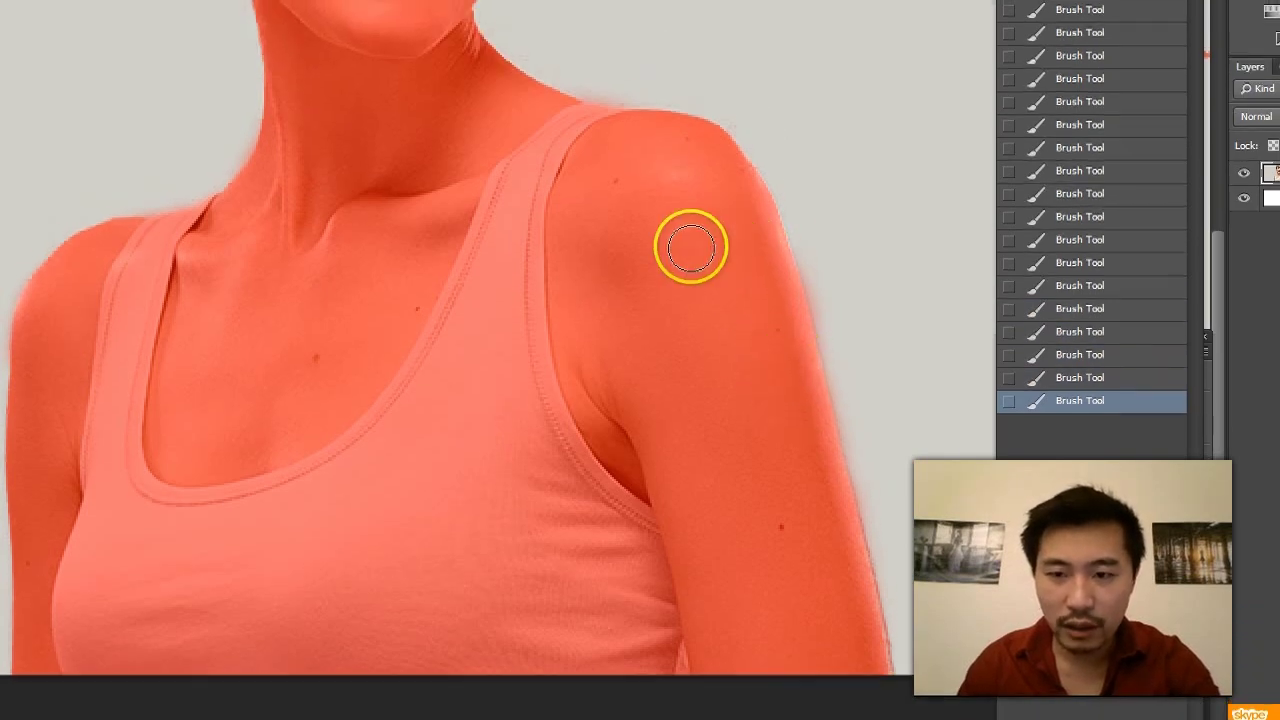
scroll(600, 393, up, 3)
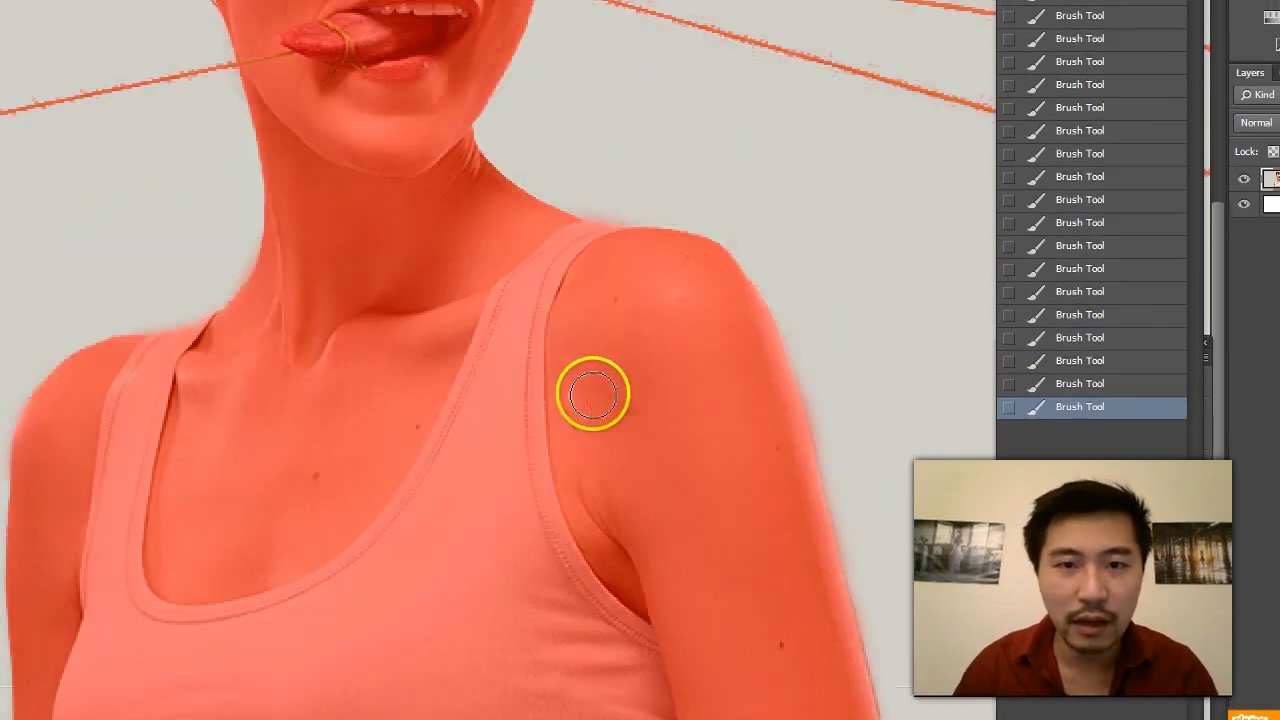
scroll(520, 345, up, 5)
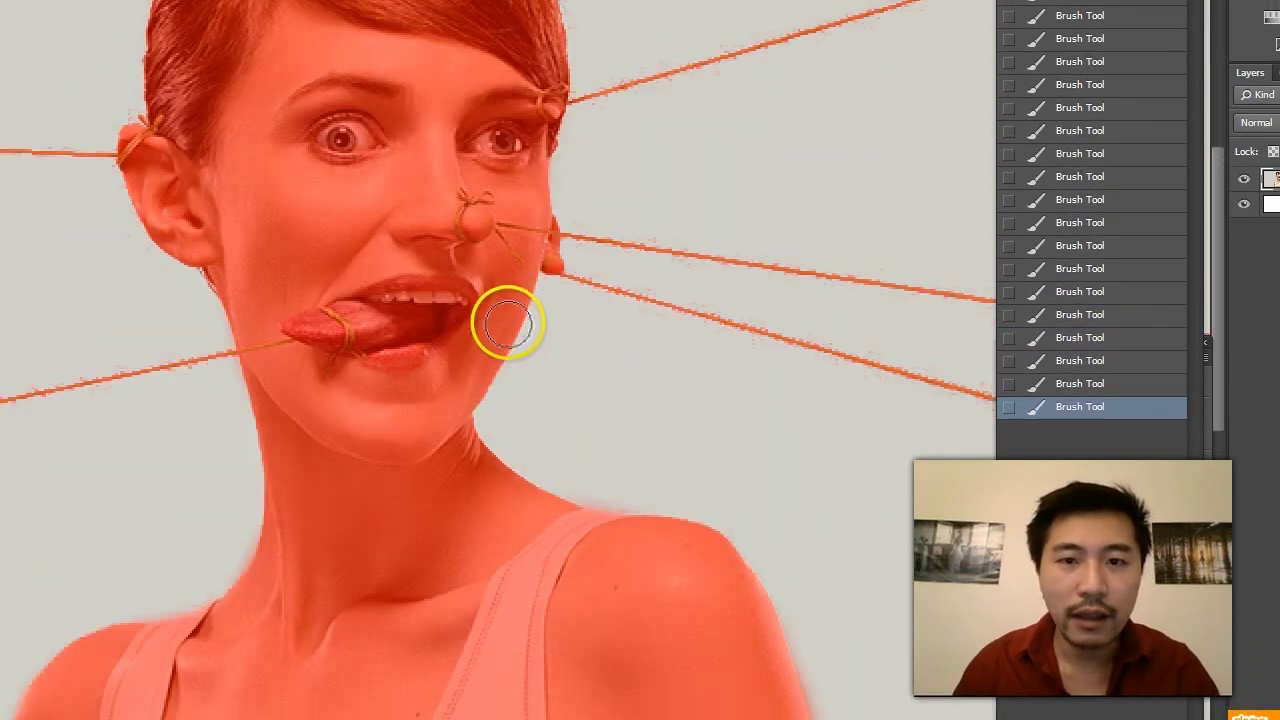
scroll(510, 325, down, 5)
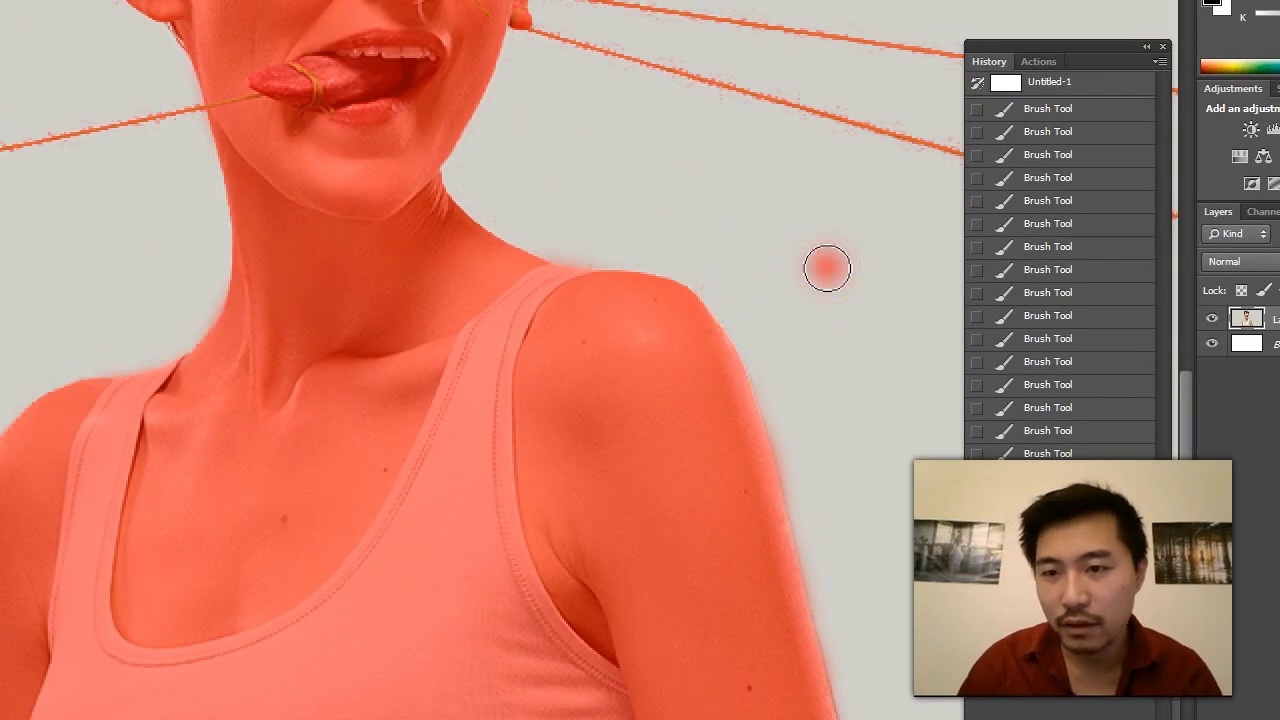
Dab the mask onto the grey background beside the shoulder and erase it with the Eraser, reducing its size to 15 px
click(827, 268)
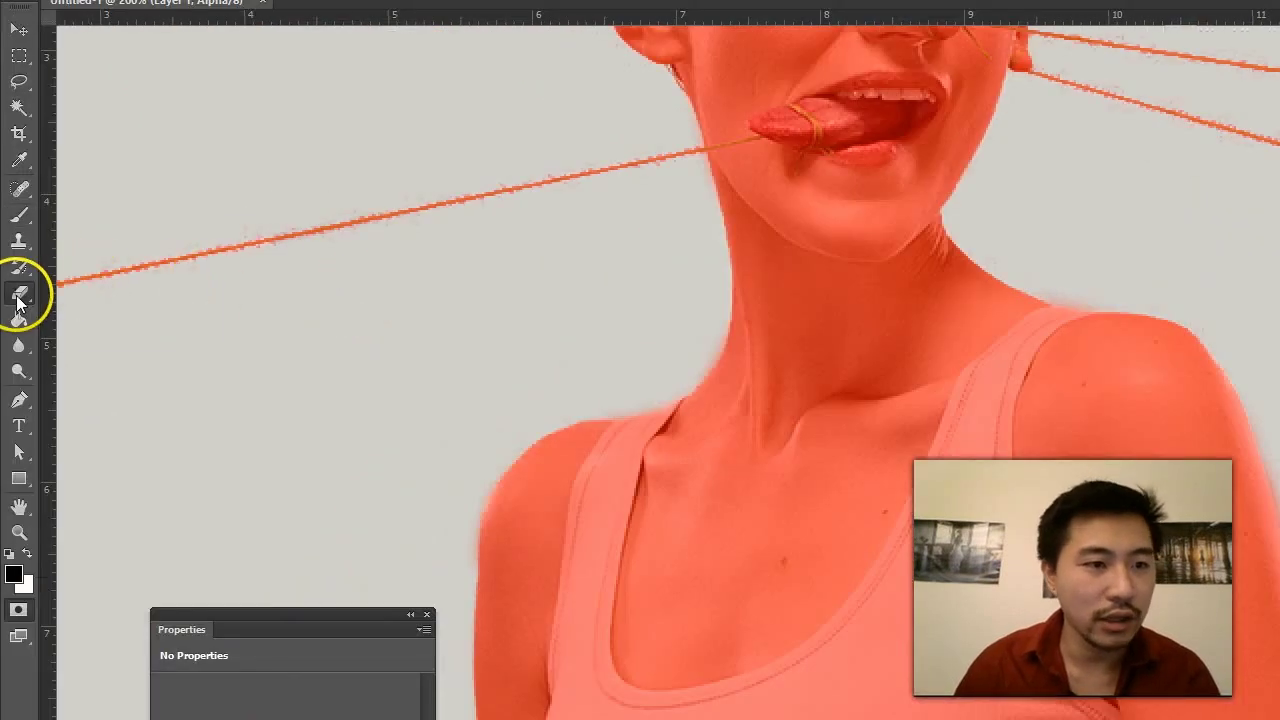
click(17, 297)
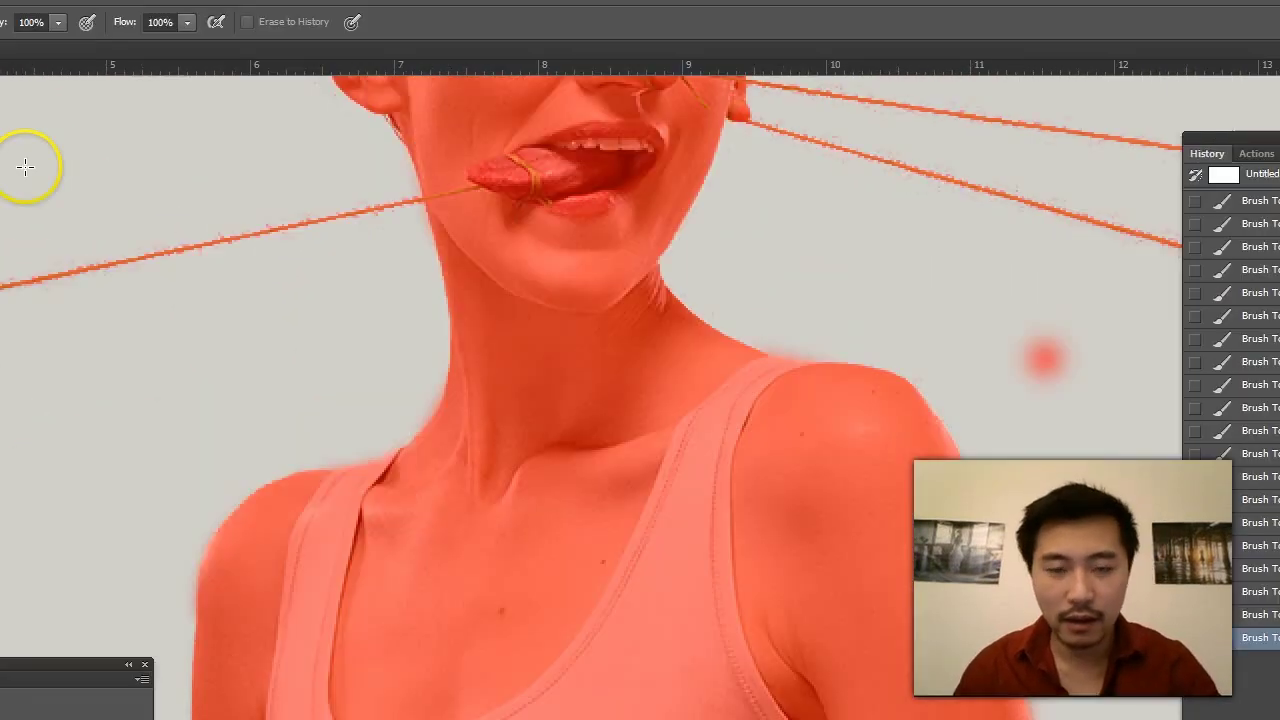
click(104, 45)
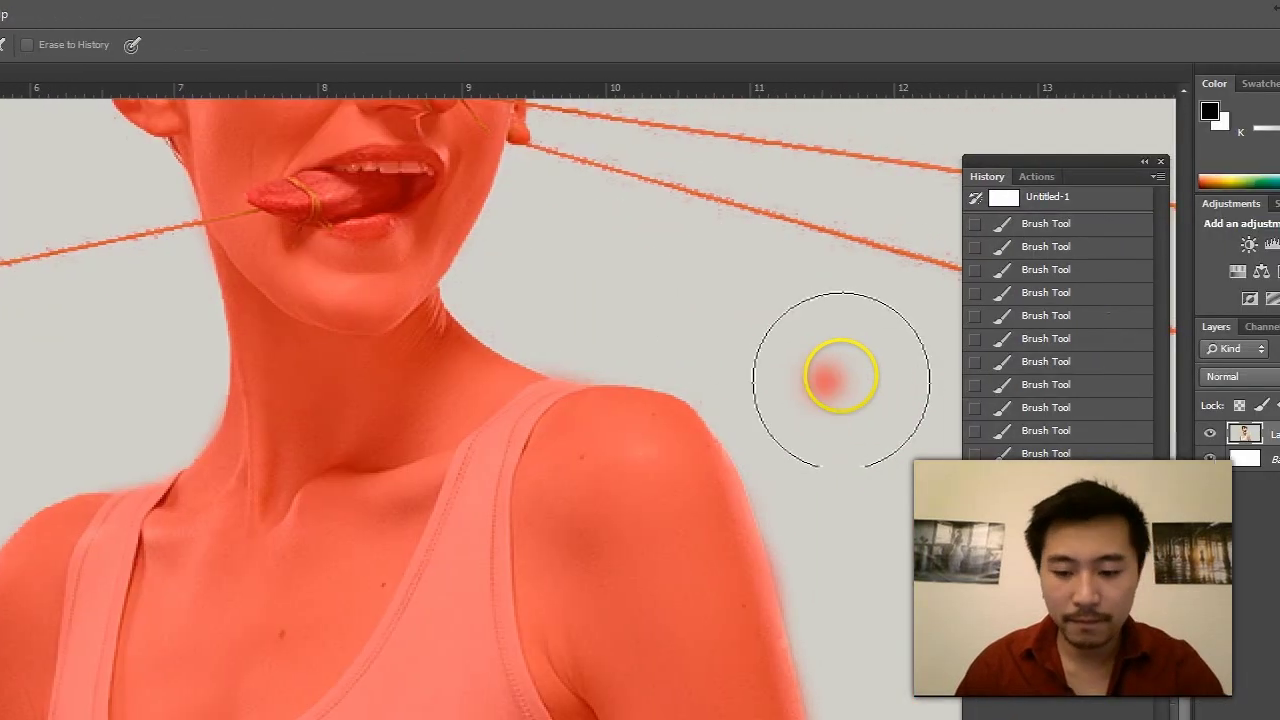
click(841, 378)
key(bracketleft)
key(bracketleft)
key(bracketleft)
key(bracketleft)
key(bracketleft)
key(bracketleft)
key(bracketleft)
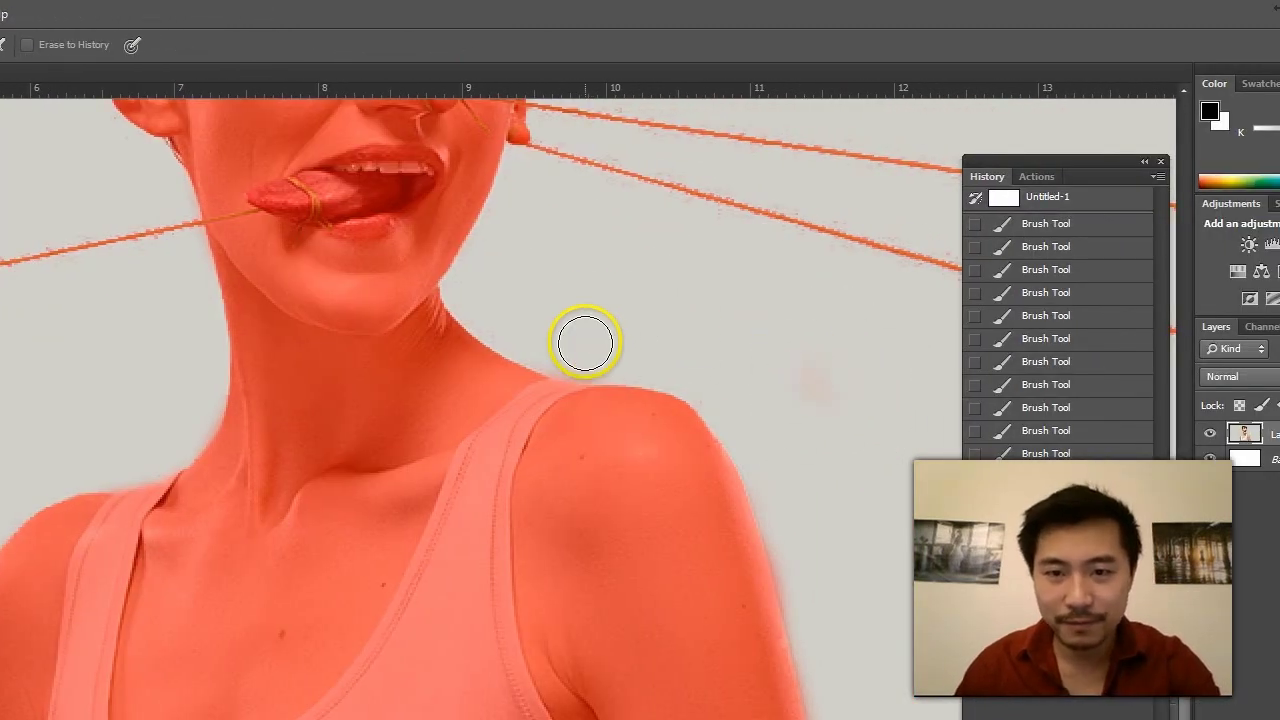
key([)
key([)
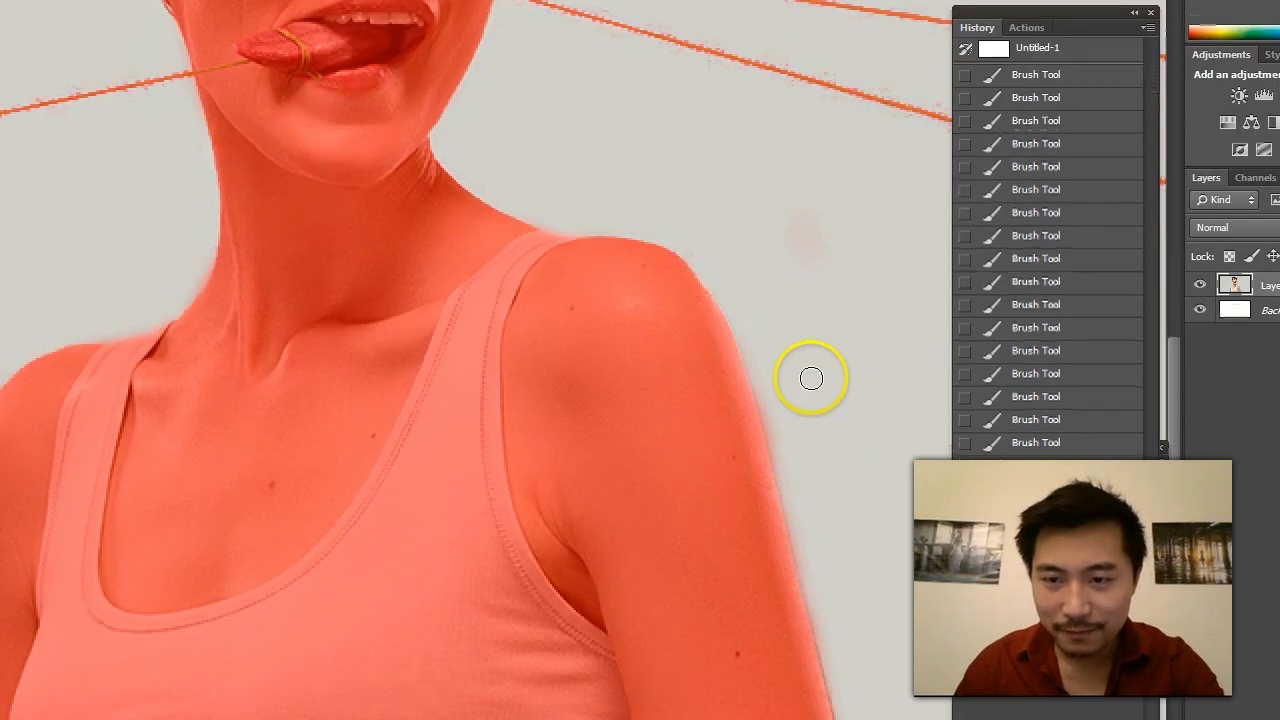
Exit Quick Mask mode to turn the painted mask into a selection of the background around the woman and strings
scroll(814, 350, up, 6)
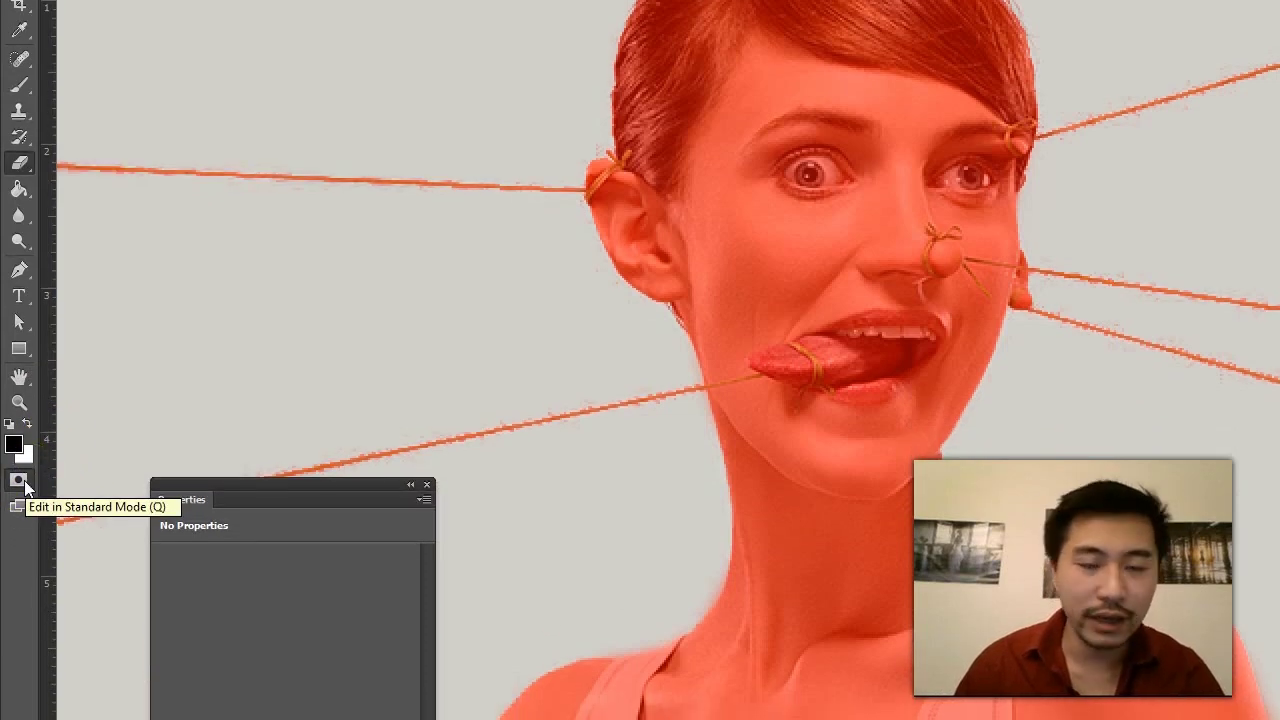
click(19, 480)
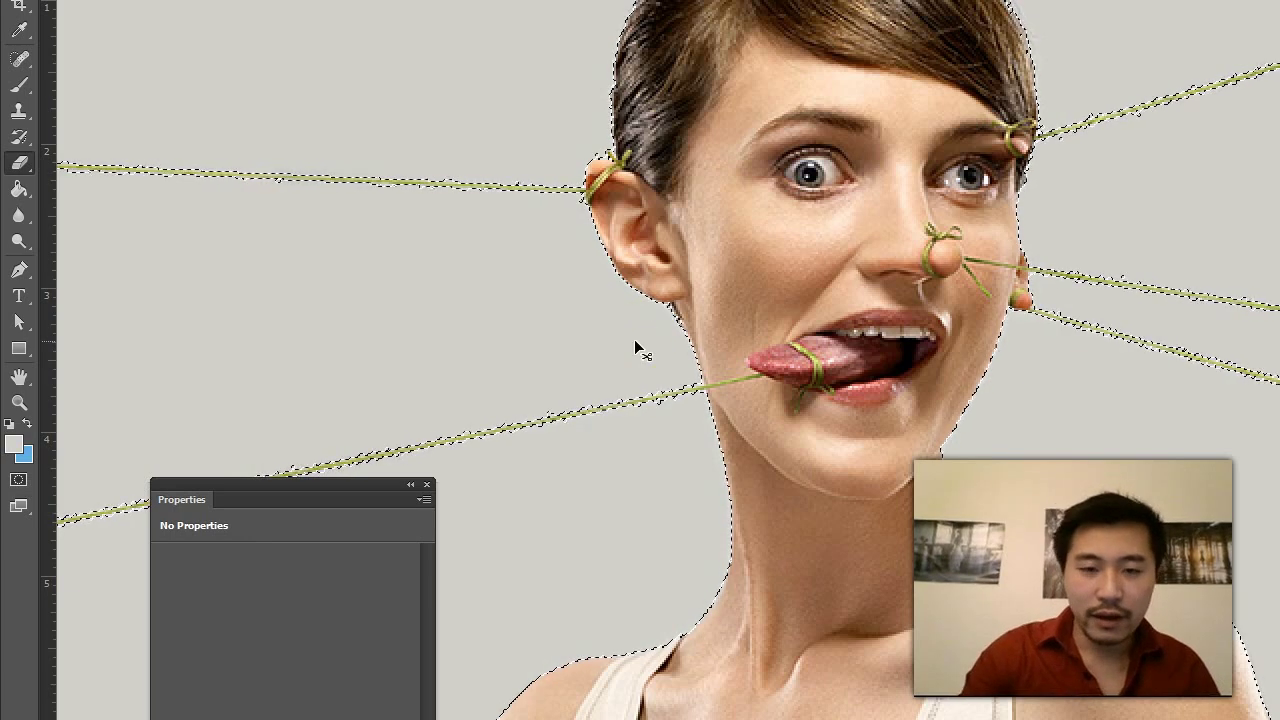
key(ctrl+minus)
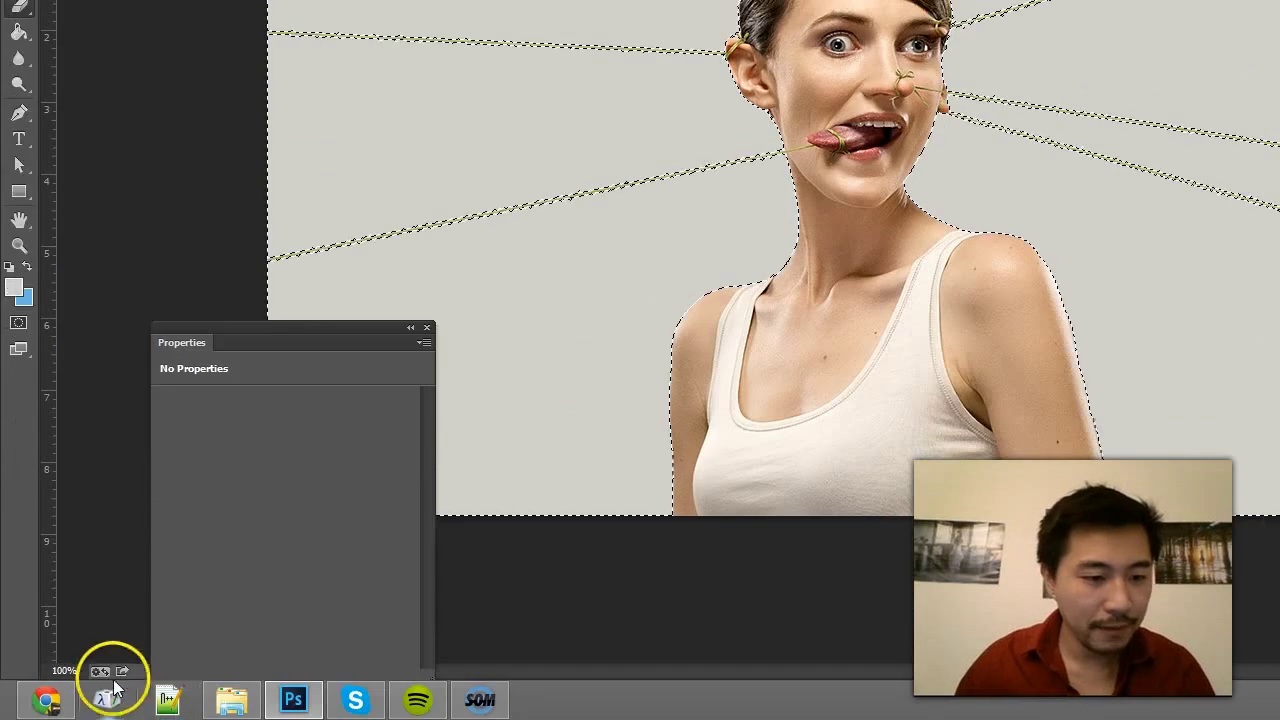
click(77, 670)
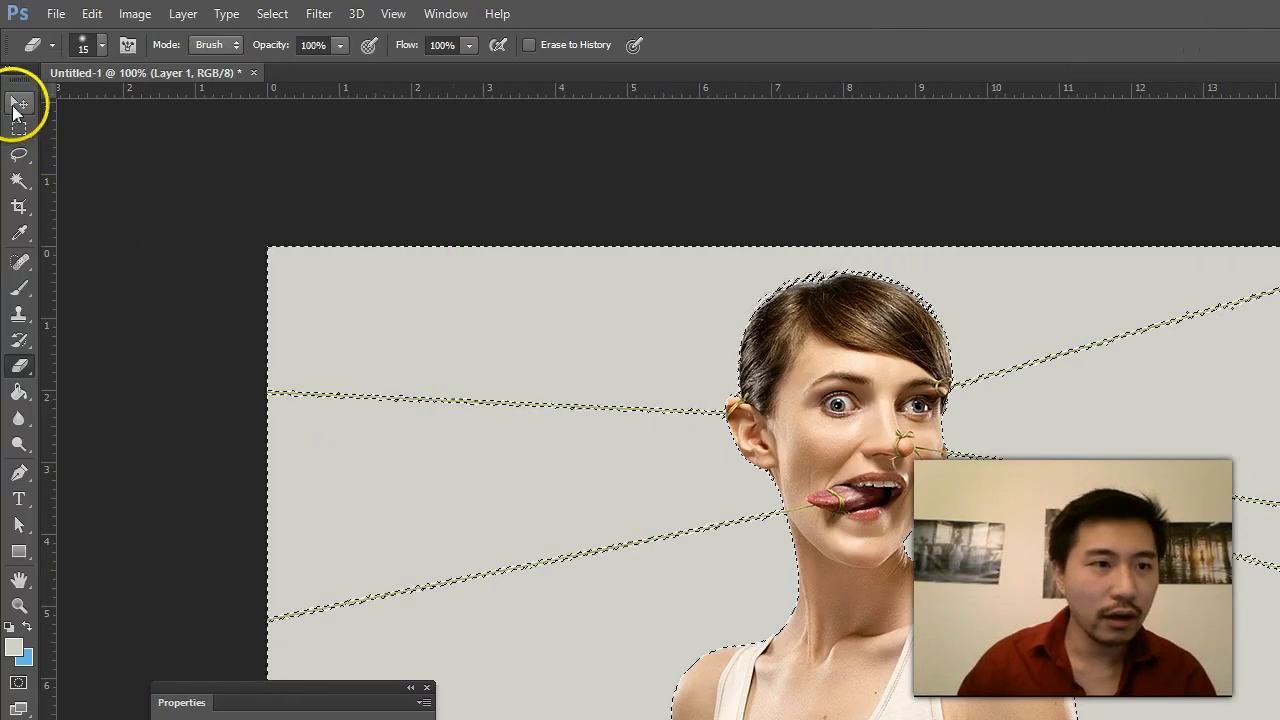
Delete the selected grey background from Layer 1 and deselect
click(15, 105)
click(913, 492)
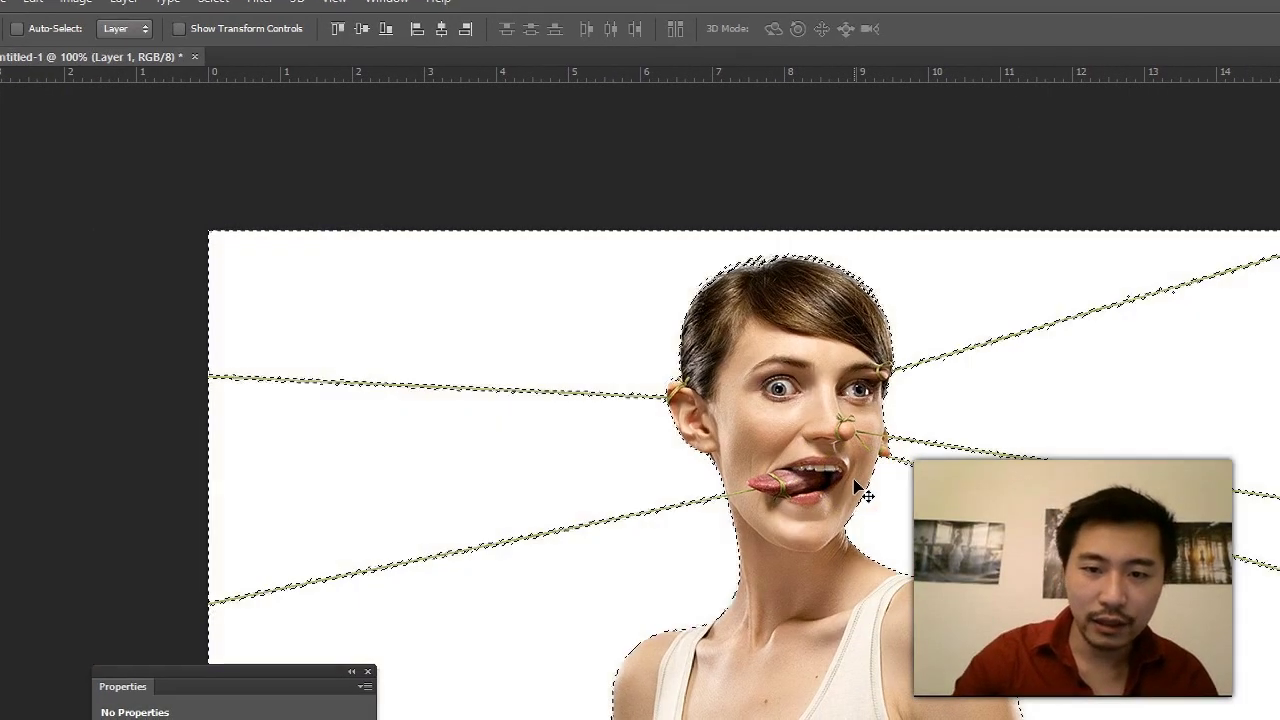
key(Delete)
key(m)
click(1016, 251)
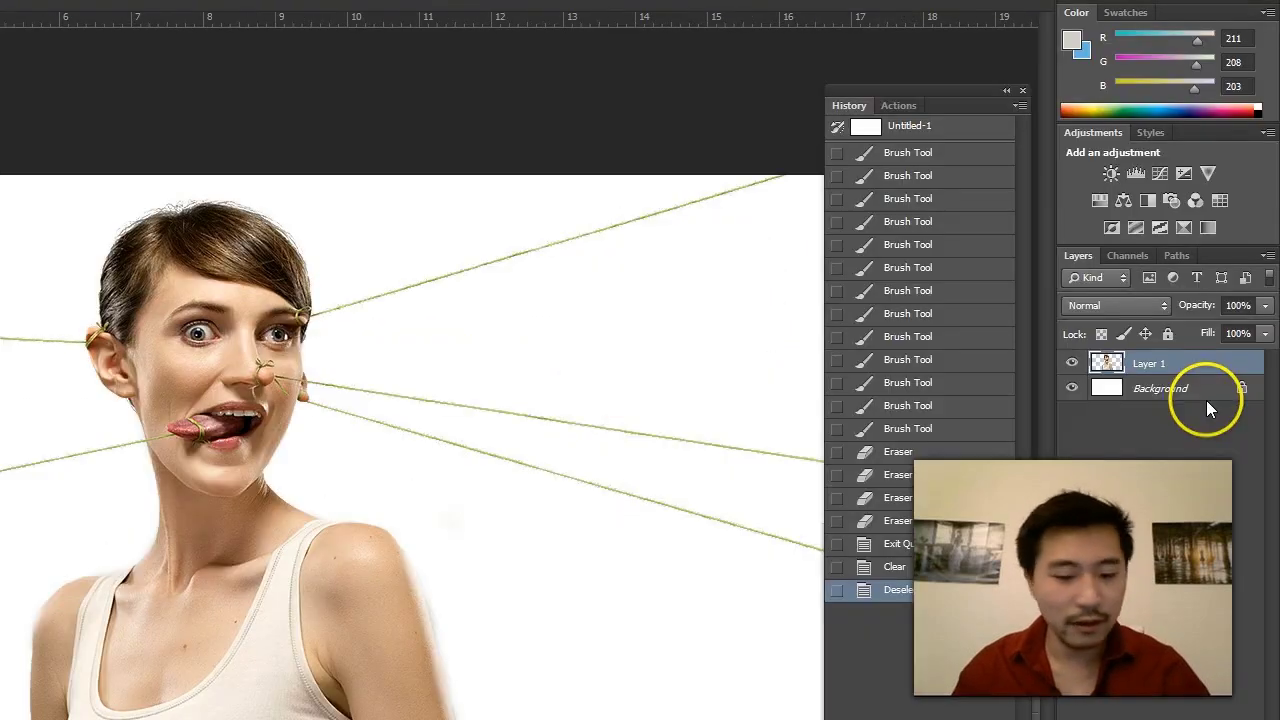
Paste the original photo as a new layer above Layer 1 and hide it to compare with the cutout
key(ctrl+v)
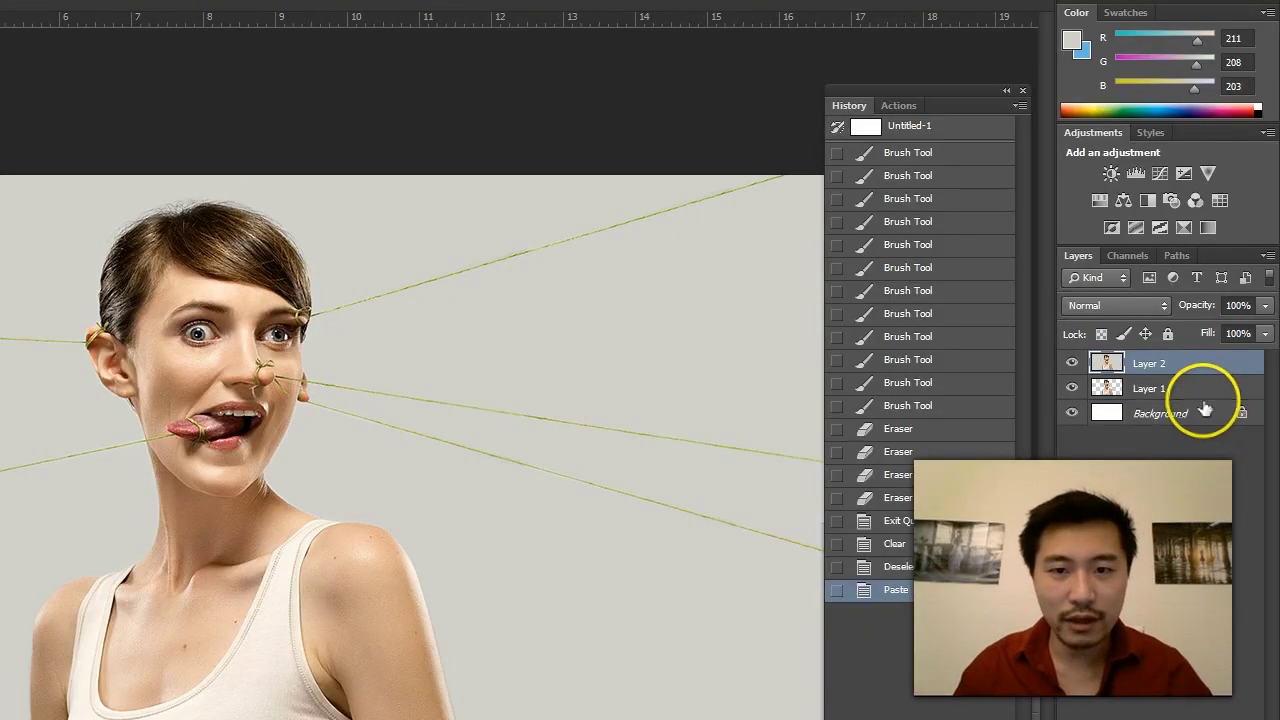
click(1072, 364)
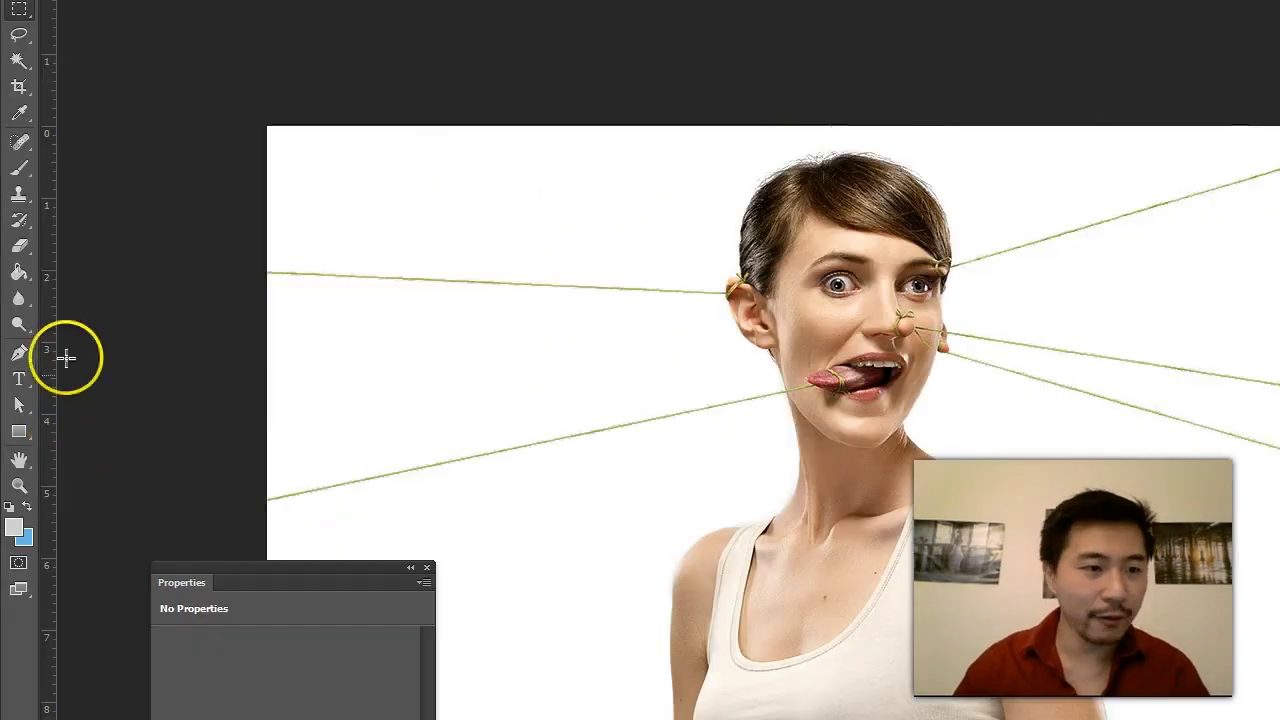
Check the hex value of pure white in the foreground Color Picker and cancel the dialog
click(14, 528)
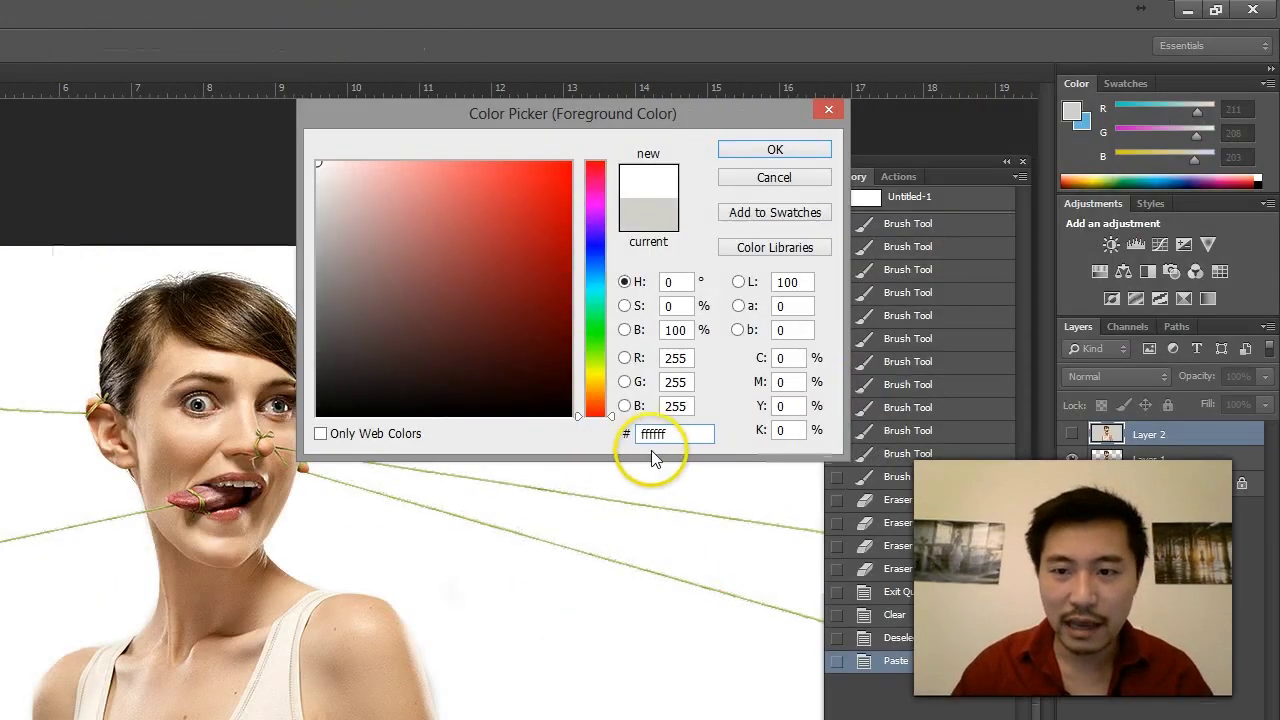
click(673, 440)
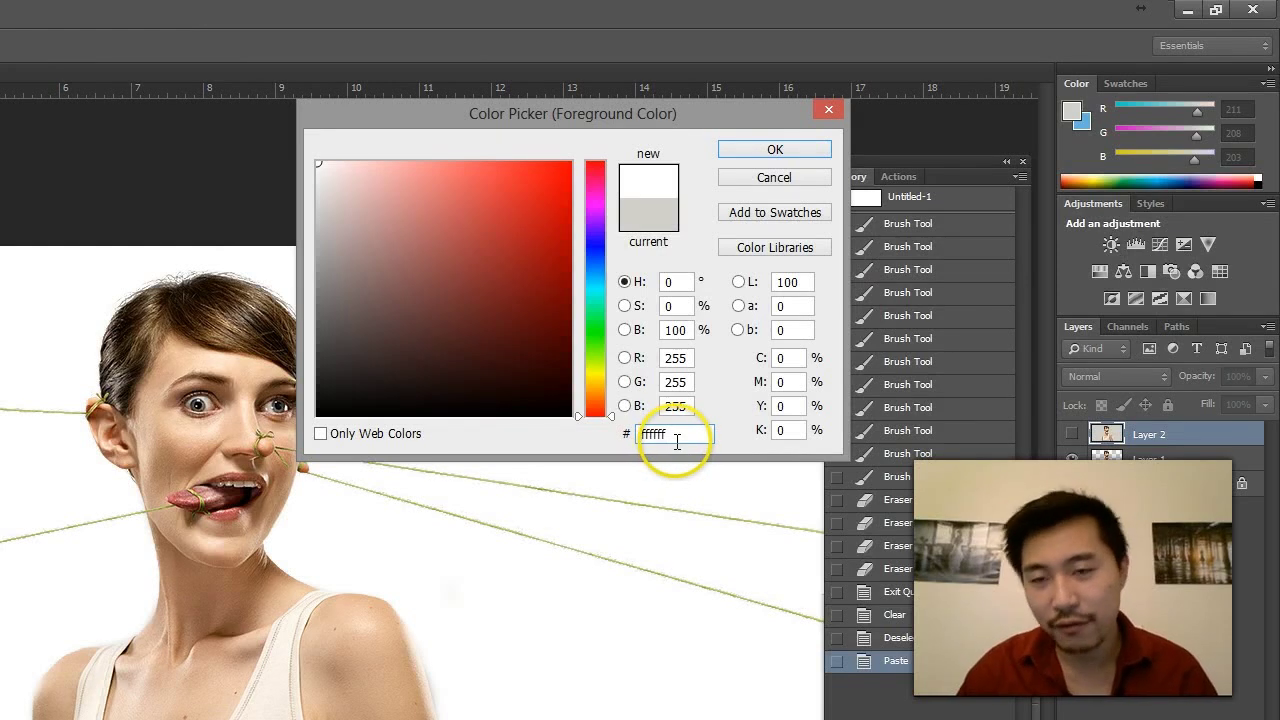
click(794, 177)
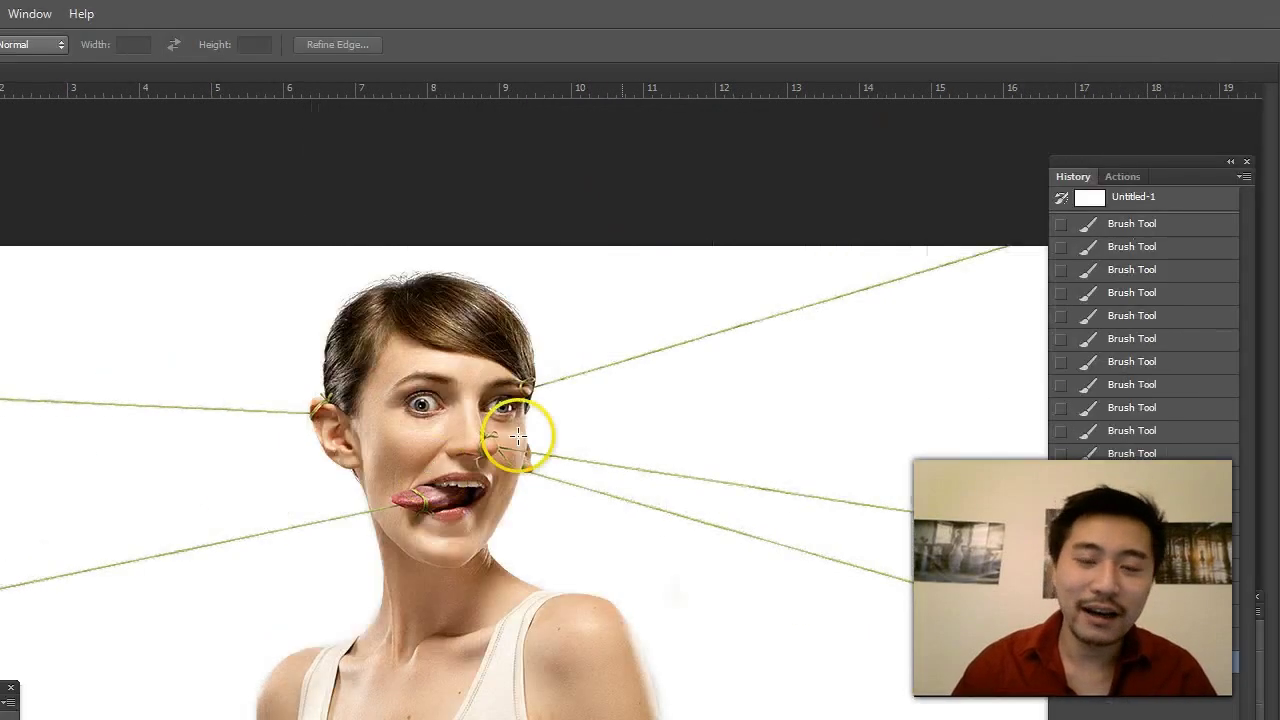